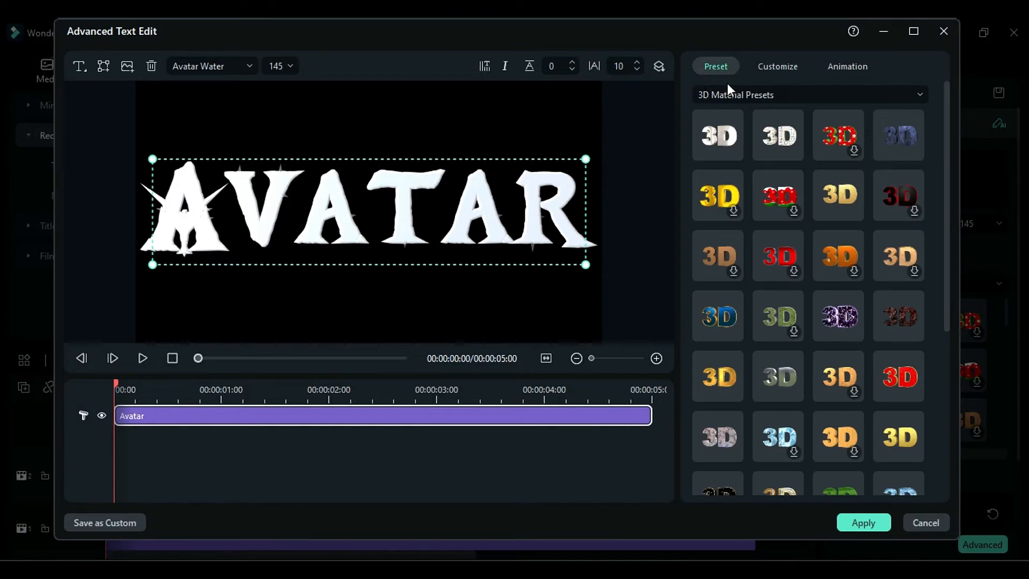
- Give the Avatar title the textured gold 3D material preset and a 3D Fly Random intro animation
{"action": "left_click", "coordinate": [838, 209]}
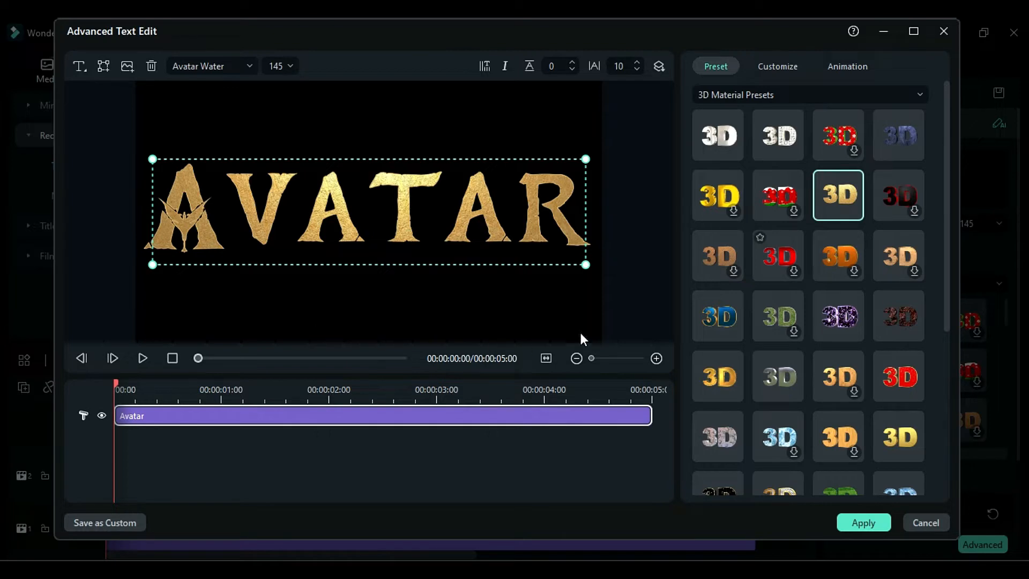
{"action": "left_click", "coordinate": [852, 68]}
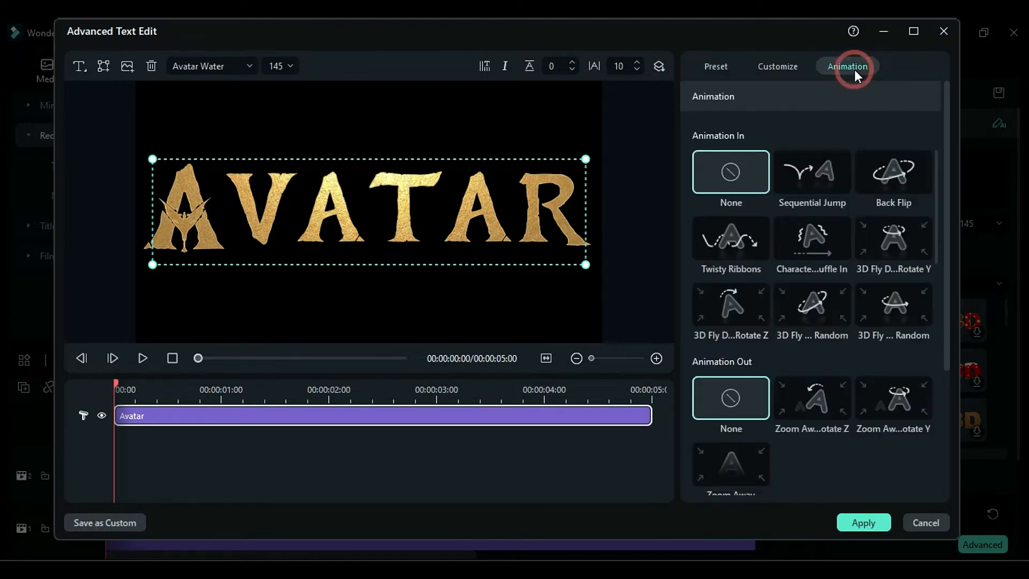
{"action": "left_click", "coordinate": [887, 307]}
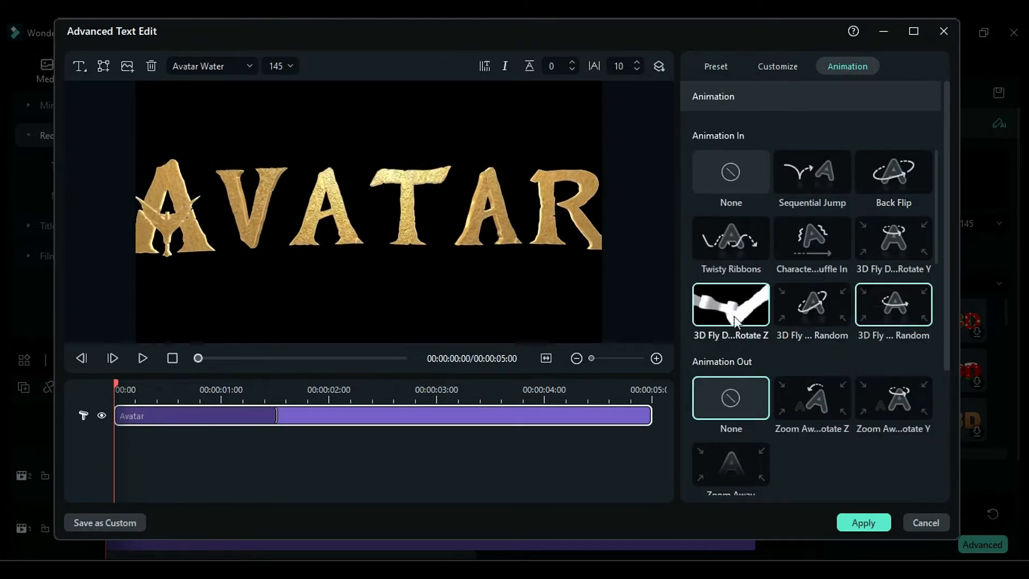
{"action": "left_click", "coordinate": [278, 395]}
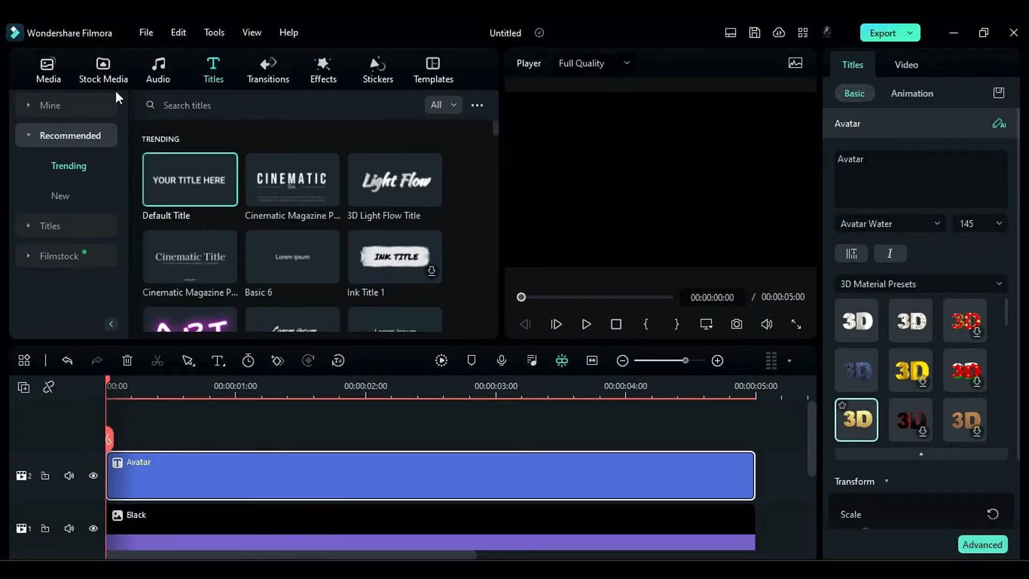
- Place the blue Sample Color Gradient 12 from the stock gradient colors on the track above the Avatar title
{"action": "left_click", "coordinate": [106, 64]}
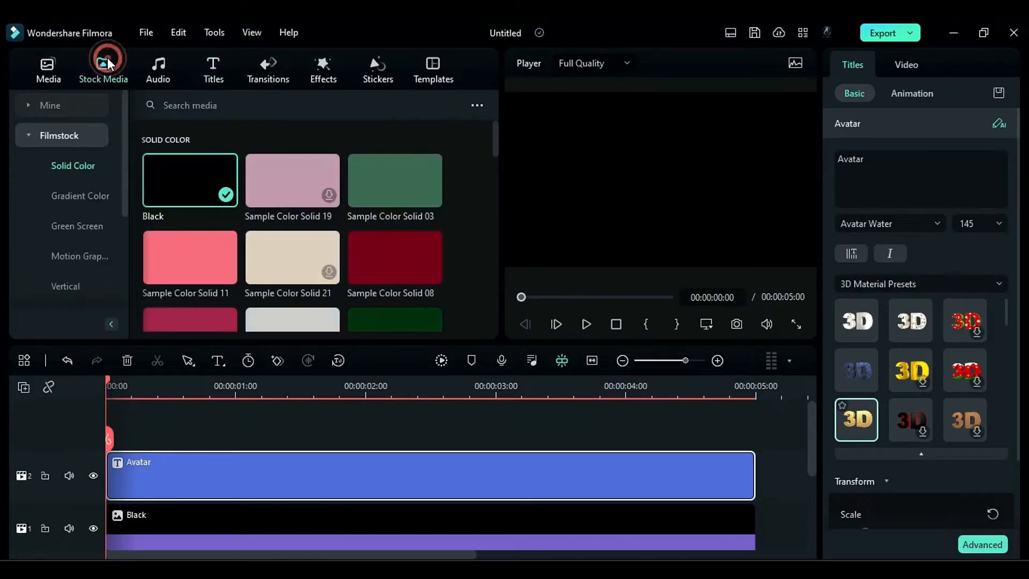
{"action": "left_click", "coordinate": [105, 196]}
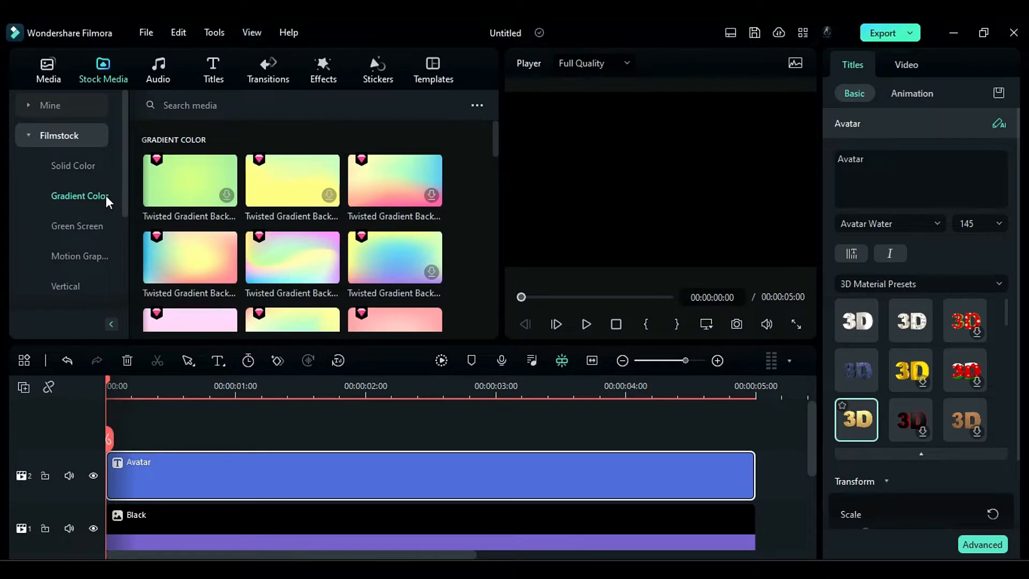
{"action": "scroll", "coordinate": [285, 239], "scroll_direction": "down", "scroll_amount": 5}
{"action": "scroll", "coordinate": [285, 239], "scroll_direction": "down", "scroll_amount": 4}
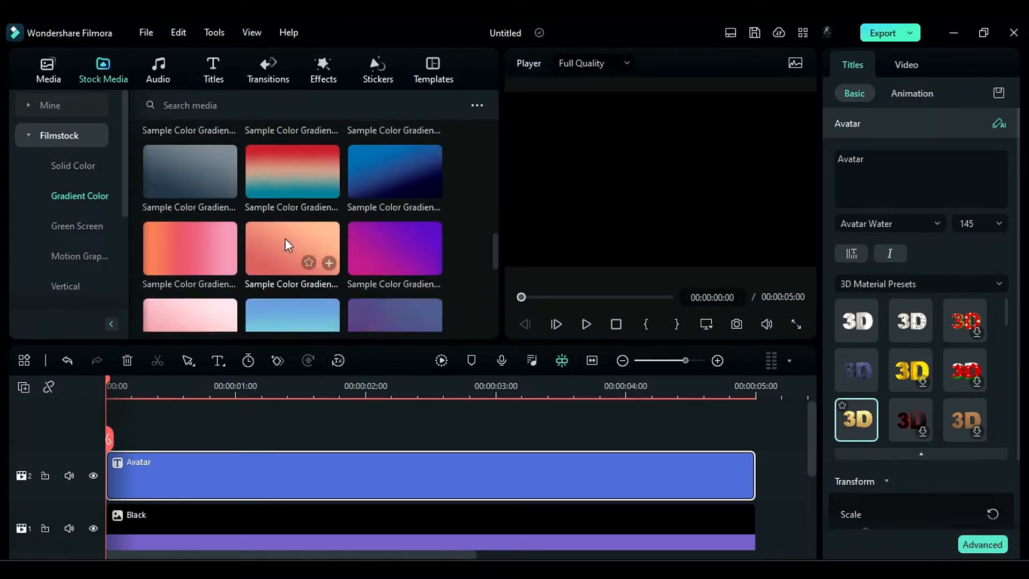
{"action": "left_click_drag", "start_coordinate": [399, 257], "coordinate": [117, 468]}
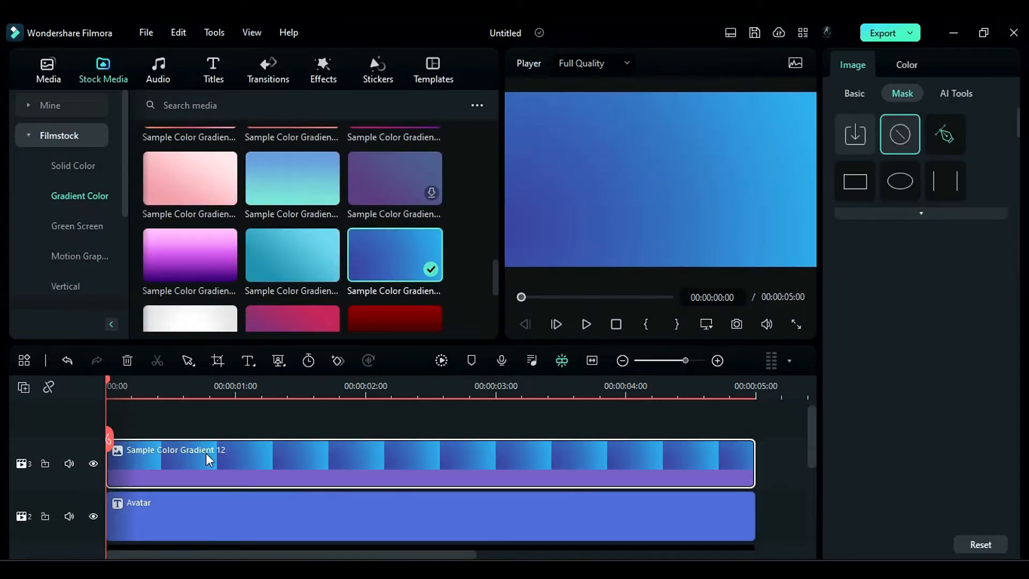
- Set the blend mode of the Sample Color Gradient 12 clip to Multiply
{"action": "left_click", "coordinate": [854, 94]}
{"action": "left_click", "coordinate": [911, 462]}
{"action": "left_click", "coordinate": [888, 313]}
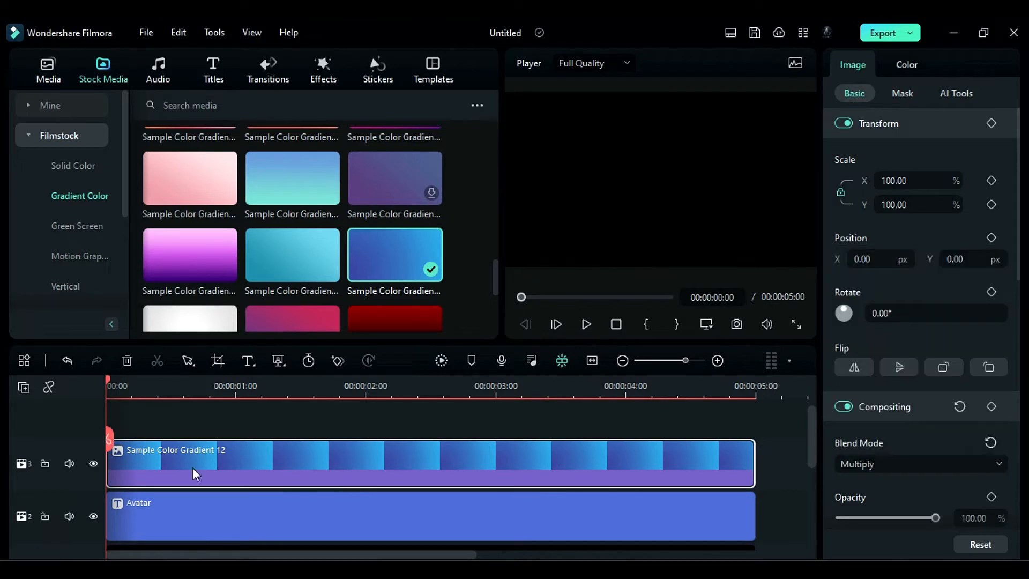
- Scale the gradient clip to 294% in both directions
{"action": "left_click", "coordinate": [265, 455]}
{"action": "double_click", "coordinate": [921, 182]}
{"action": "type", "text": "294"}
{"action": "key", "text": "Return"}
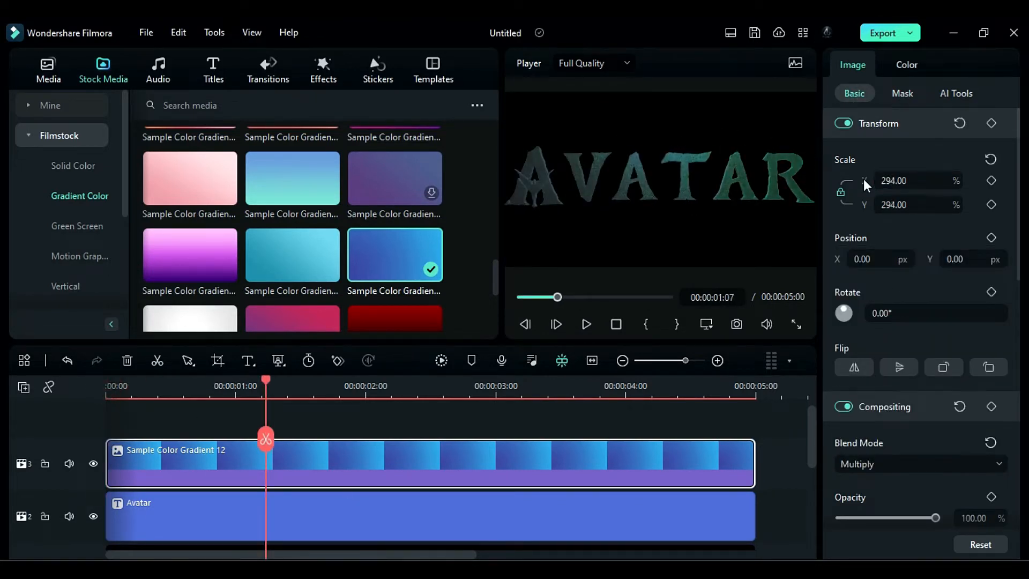
- Position the gradient clip at X 231 px, Y -1116 px and set its rotation to 27°
{"action": "left_click", "coordinate": [877, 259]}
{"action": "type", "text": "231"}
{"action": "key", "text": "Tab"}
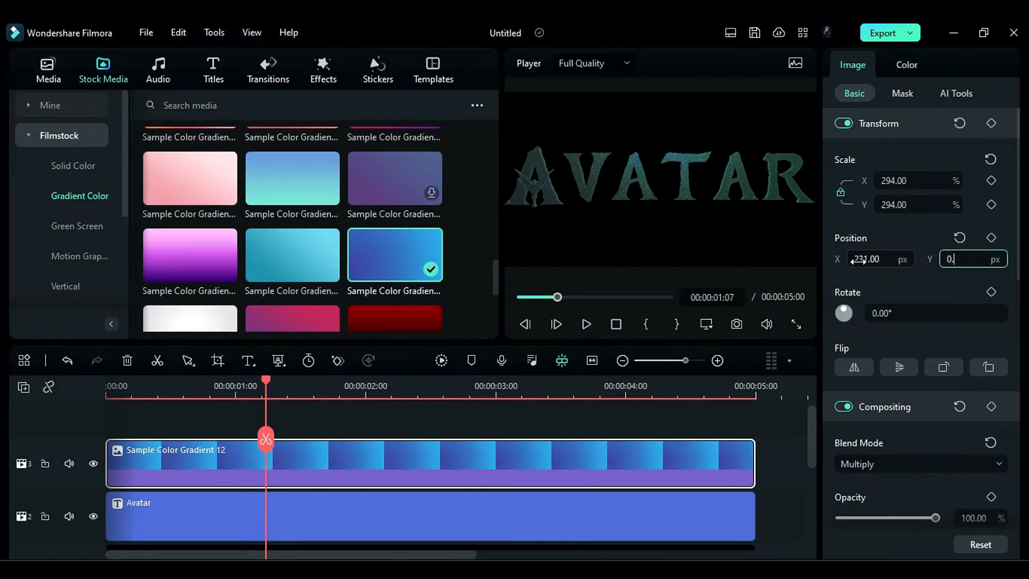
{"action": "type", "text": "-1116"}
{"action": "key", "text": "Return"}
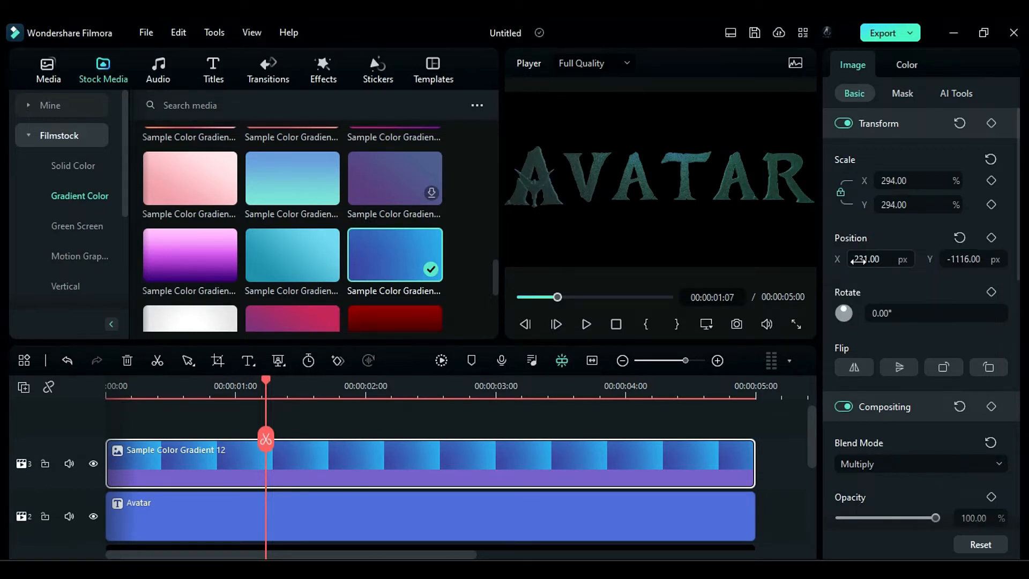
{"action": "double_click", "coordinate": [885, 313]}
{"action": "type", "text": "27"}
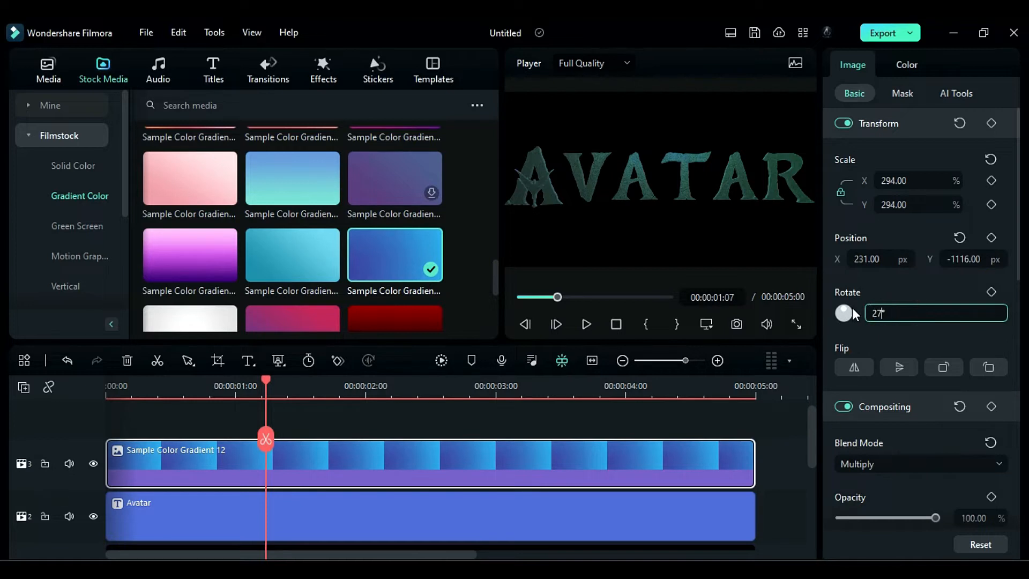
- Adjust the gradient clip's color curves by lowering the master, red and green curves and raising the blue curve
{"action": "left_click", "coordinate": [907, 64]}
{"action": "left_click", "coordinate": [950, 92]}
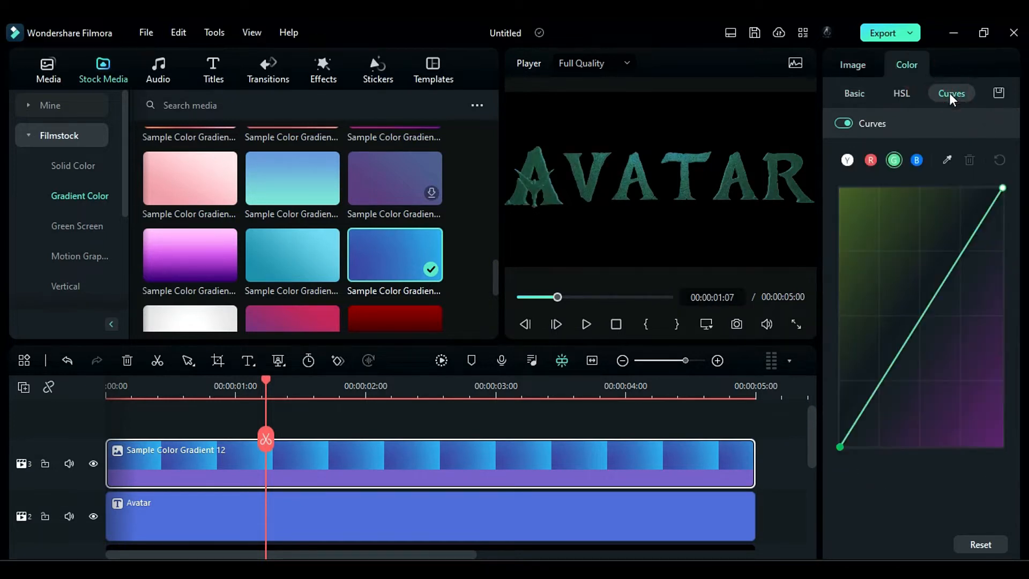
{"action": "left_click", "coordinate": [847, 160]}
{"action": "left_click_drag", "start_coordinate": [947, 272], "coordinate": [980, 320]}
{"action": "left_click", "coordinate": [871, 160]}
{"action": "left_click", "coordinate": [894, 160]}
{"action": "left_click", "coordinate": [917, 159]}
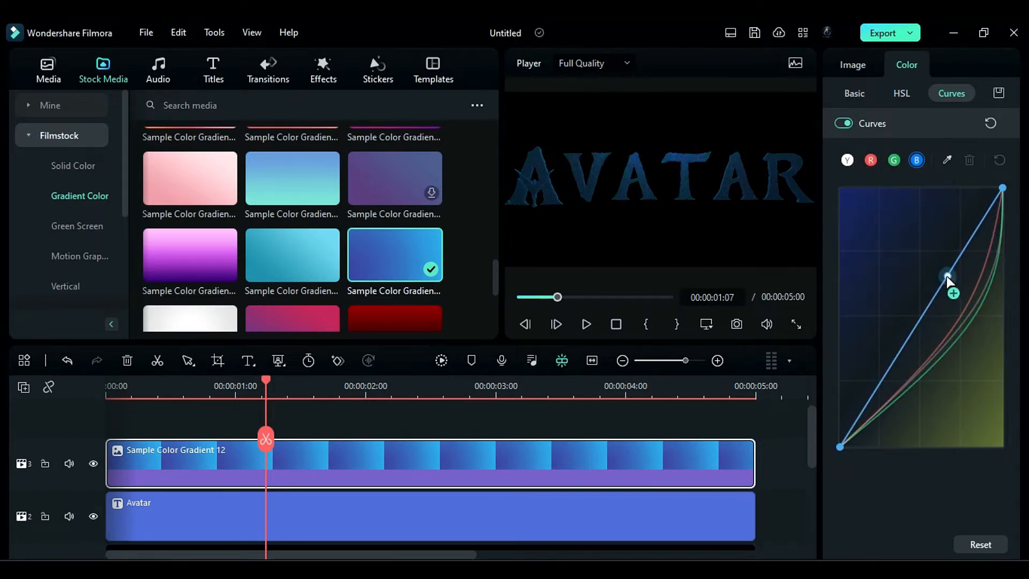
{"action": "left_click_drag", "start_coordinate": [947, 279], "coordinate": [909, 240]}
- Place the pexels-cottonbro particle video above the gradient, keeping the 1920 x 1080 30fps project settings, and split it at 5 seconds
{"action": "left_click", "coordinate": [48, 69]}
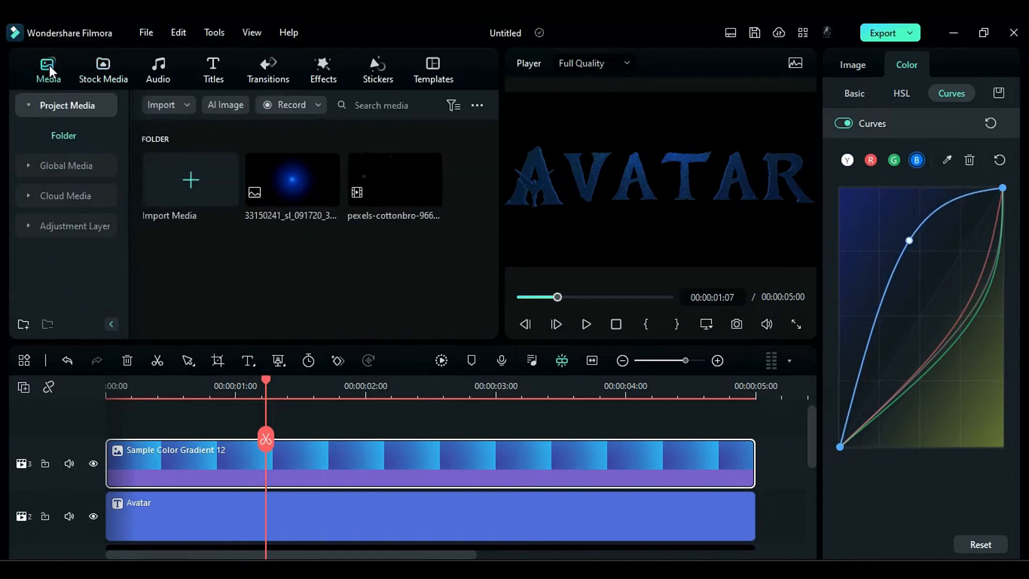
{"action": "left_click_drag", "start_coordinate": [368, 195], "coordinate": [115, 434]}
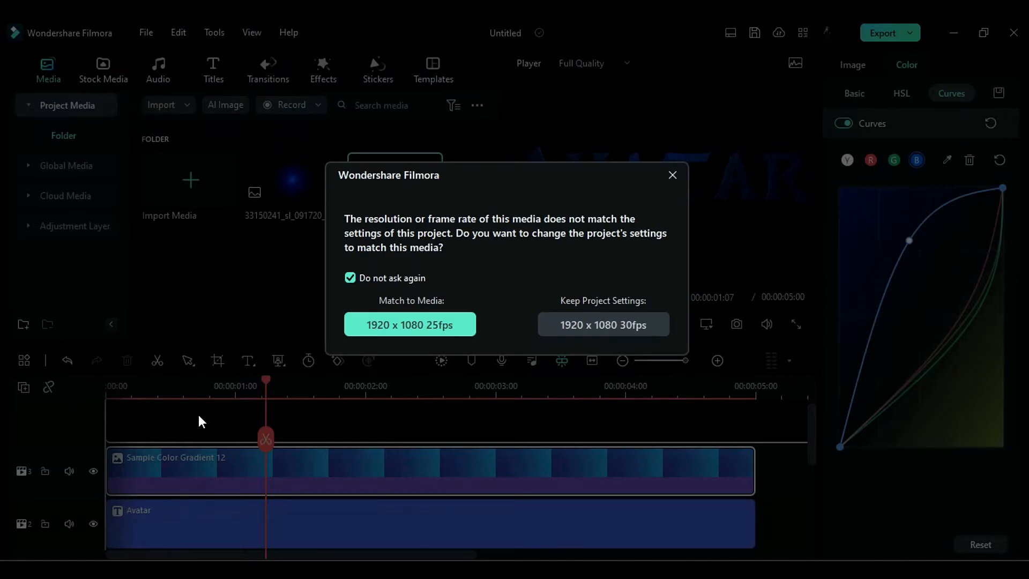
{"action": "left_click", "coordinate": [545, 325]}
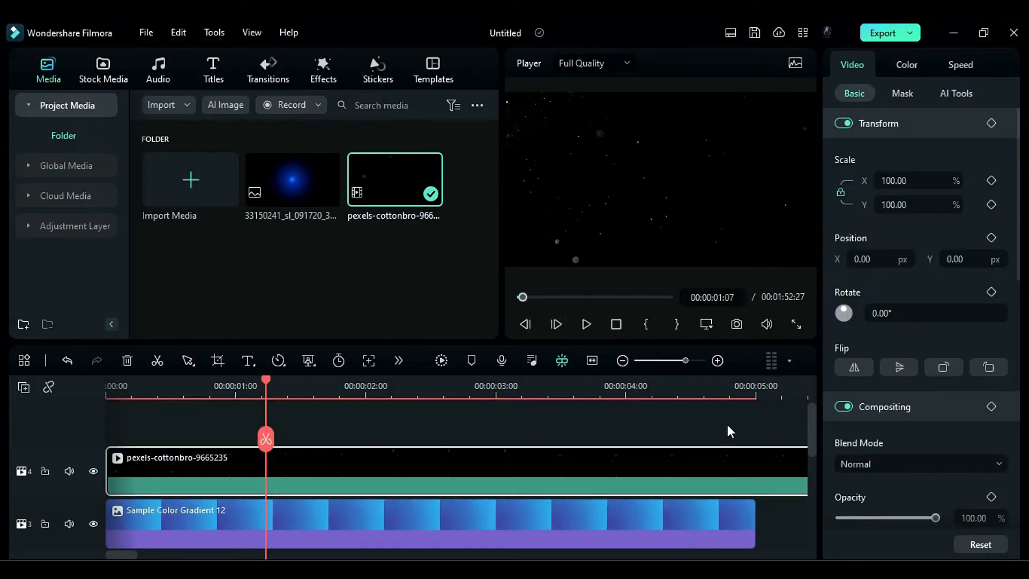
{"action": "left_click", "coordinate": [757, 391]}
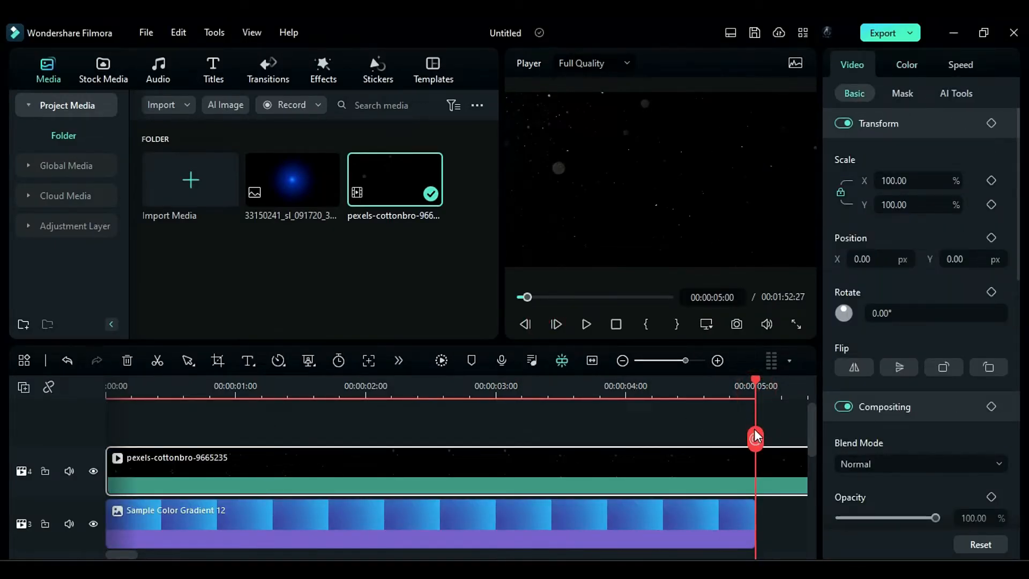
{"action": "left_click", "coordinate": [755, 438]}
- Set the first part of the particle clip to Screen blend mode with 18% opacity
{"action": "left_click", "coordinate": [492, 490]}
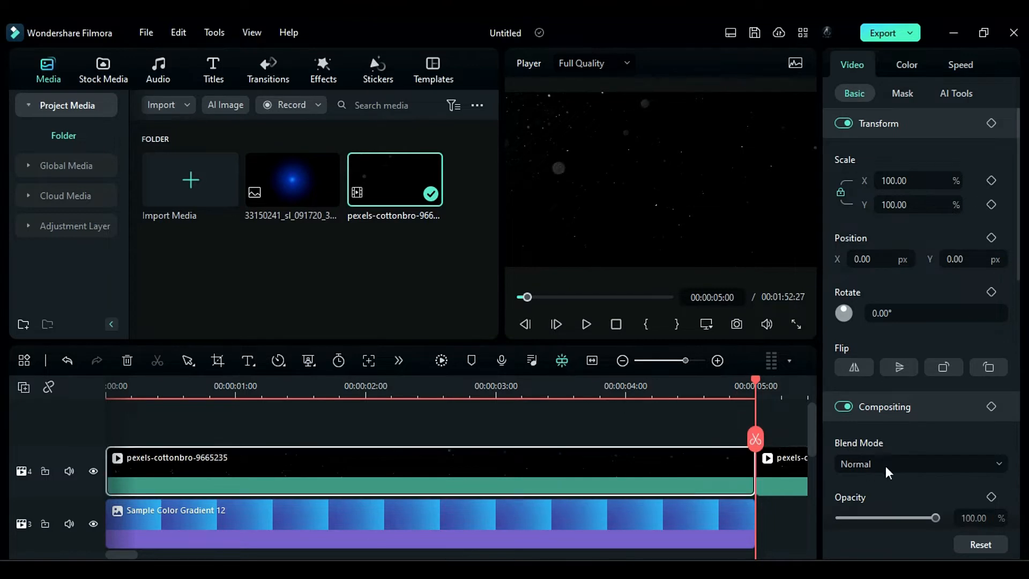
{"action": "left_click", "coordinate": [886, 465]}
{"action": "left_click", "coordinate": [866, 337]}
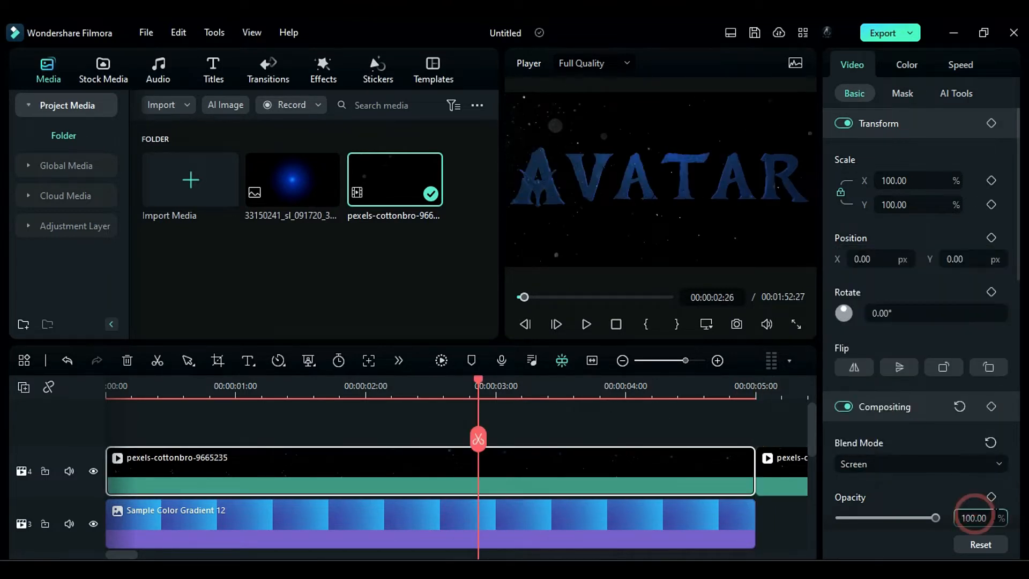
{"action": "left_click", "coordinate": [965, 513]}
{"action": "type", "text": "18"}
{"action": "key", "text": "Return"}
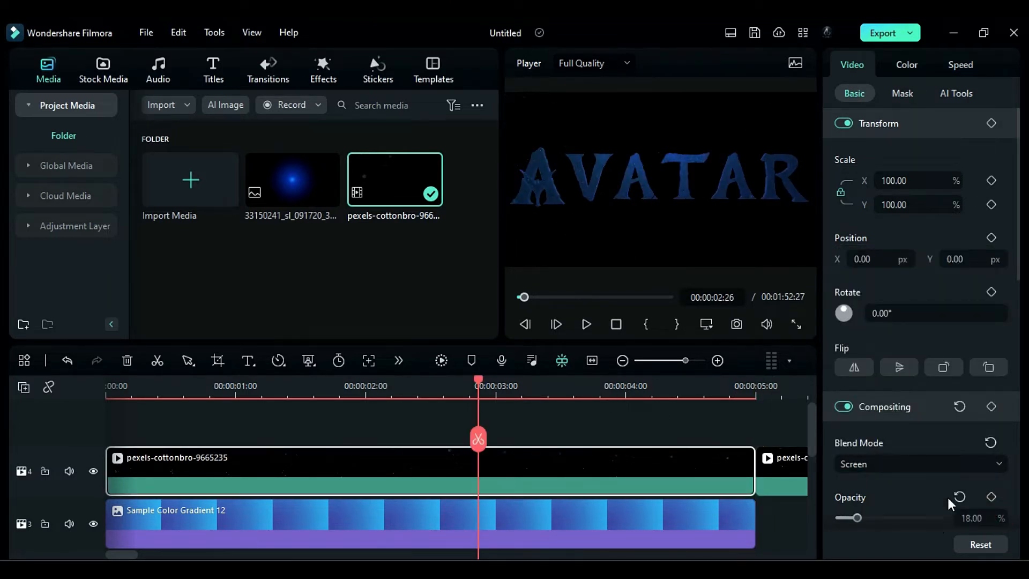
- Scale the particle clip to 148%
{"action": "left_click_drag", "start_coordinate": [919, 183], "coordinate": [876, 182]}
{"action": "type", "text": "148"}
{"action": "key", "text": "Return"}
- Add the Film Color 2 filter on a new track above the particle clip and pick a light blue tint color
{"action": "left_click", "coordinate": [317, 76]}
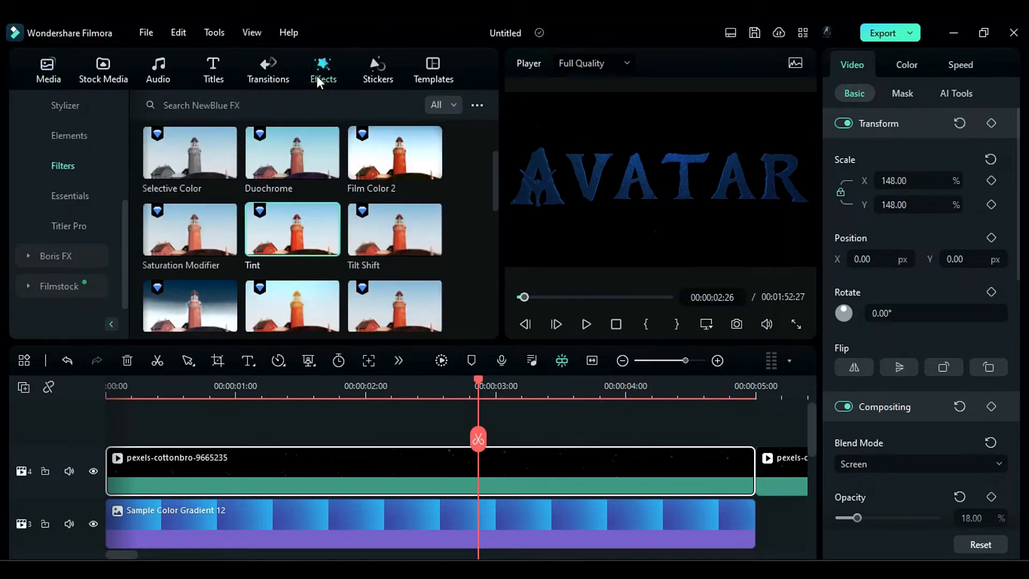
{"action": "left_click_drag", "start_coordinate": [370, 173], "coordinate": [103, 429]}
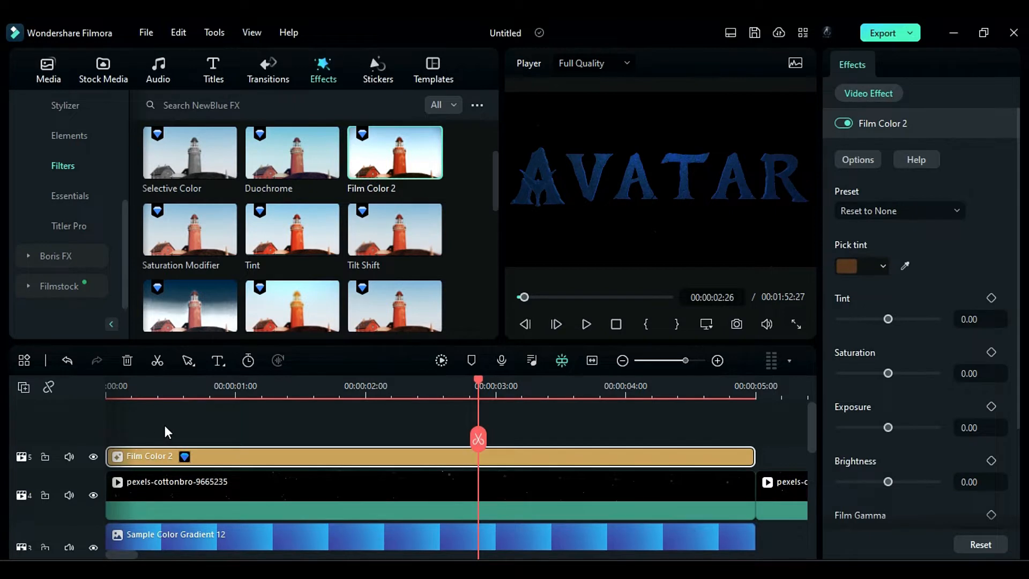
{"action": "left_click", "coordinate": [855, 267]}
{"action": "left_click", "coordinate": [852, 286]}
- Set the Film Color 2 tint to 15 and saturation to 100, and raise its brightness
{"action": "double_click", "coordinate": [987, 319]}
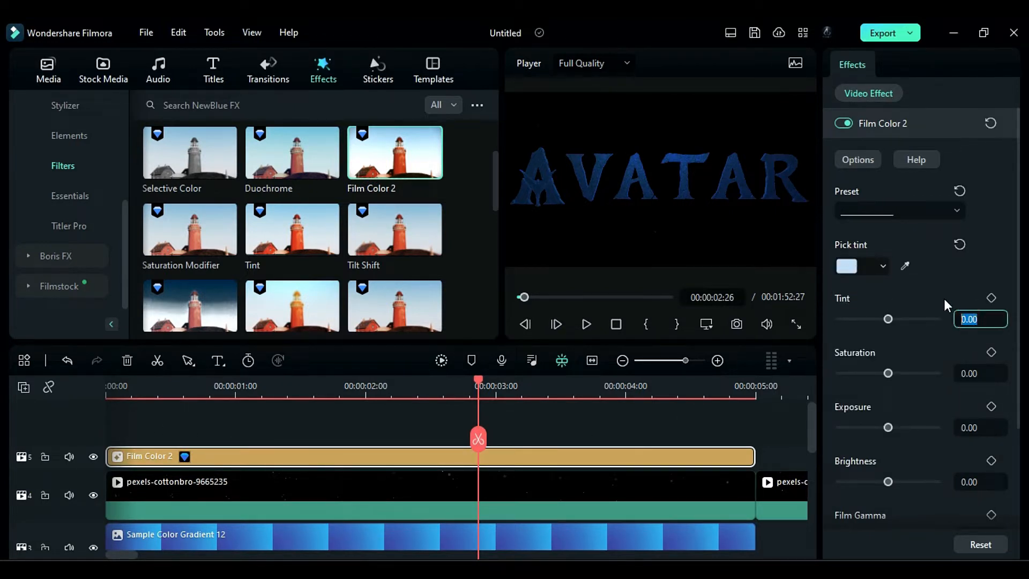
{"action": "type", "text": "15"}
{"action": "left_click_drag", "start_coordinate": [888, 373], "coordinate": [919, 375]}
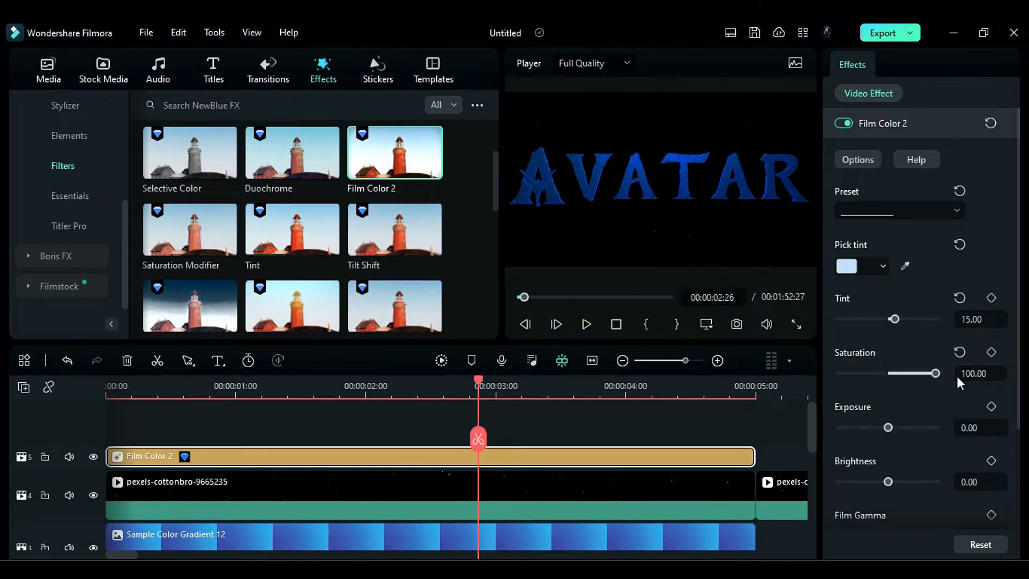
{"action": "left_click_drag", "start_coordinate": [889, 481], "coordinate": [925, 482]}
- Search the stickers for "smoke fog" and place Smoke Fog 02 on the track above Film Color 2
{"action": "left_click", "coordinate": [378, 69]}
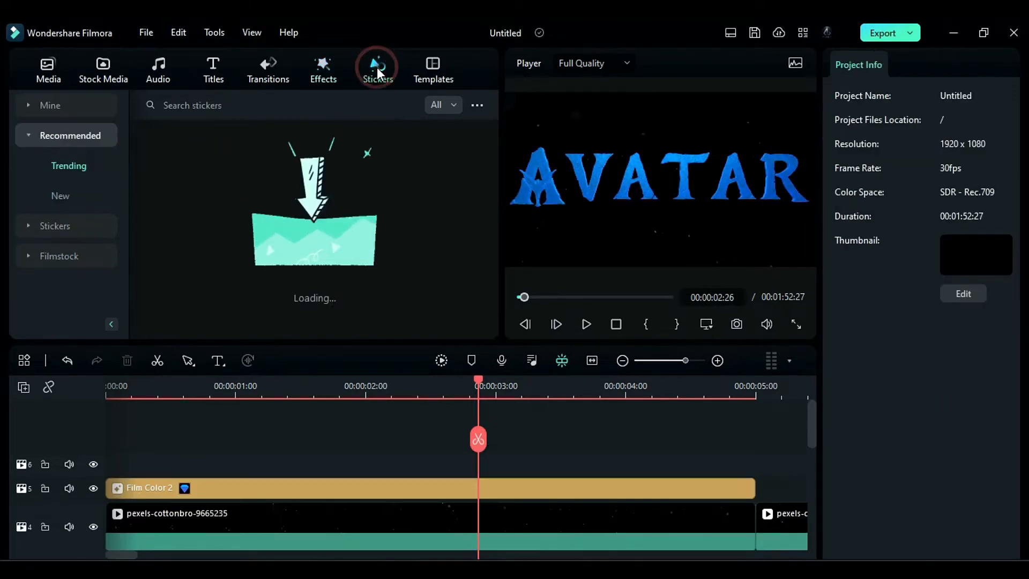
{"action": "left_click", "coordinate": [287, 103]}
{"action": "type", "text": "smoke fog"}
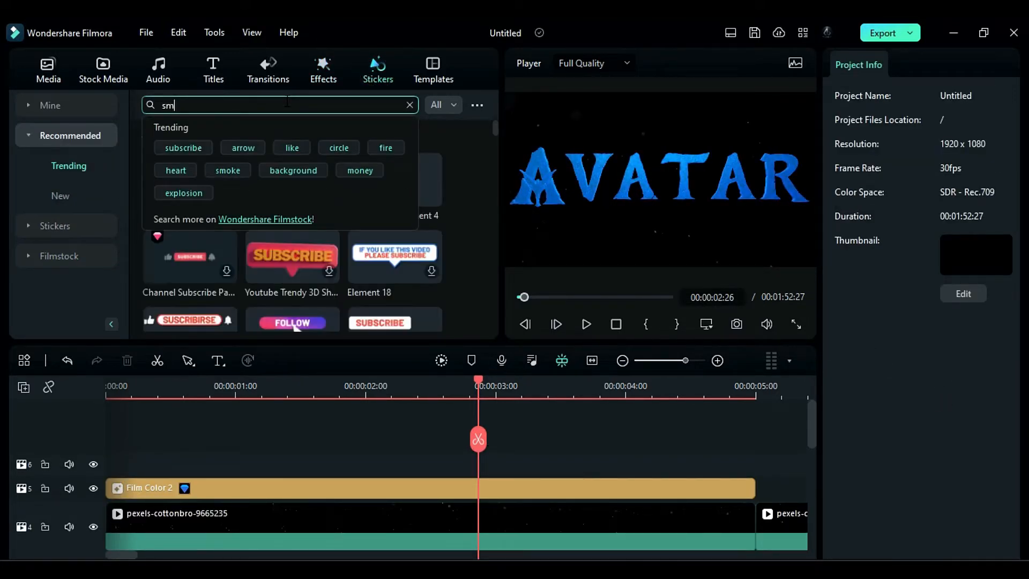
{"action": "key", "text": "Return"}
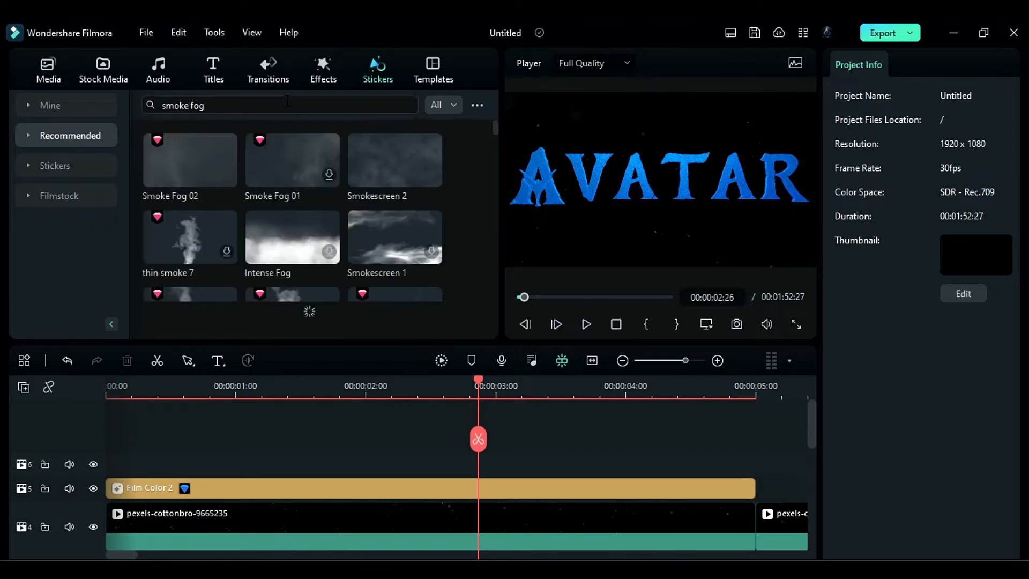
{"action": "left_click_drag", "start_coordinate": [168, 160], "coordinate": [110, 464]}
- Split the Smoke Fog 02 clip at 5 seconds and delete the remainder
{"action": "left_click", "coordinate": [756, 393]}
{"action": "left_click", "coordinate": [755, 439]}
{"action": "left_click", "coordinate": [767, 472]}
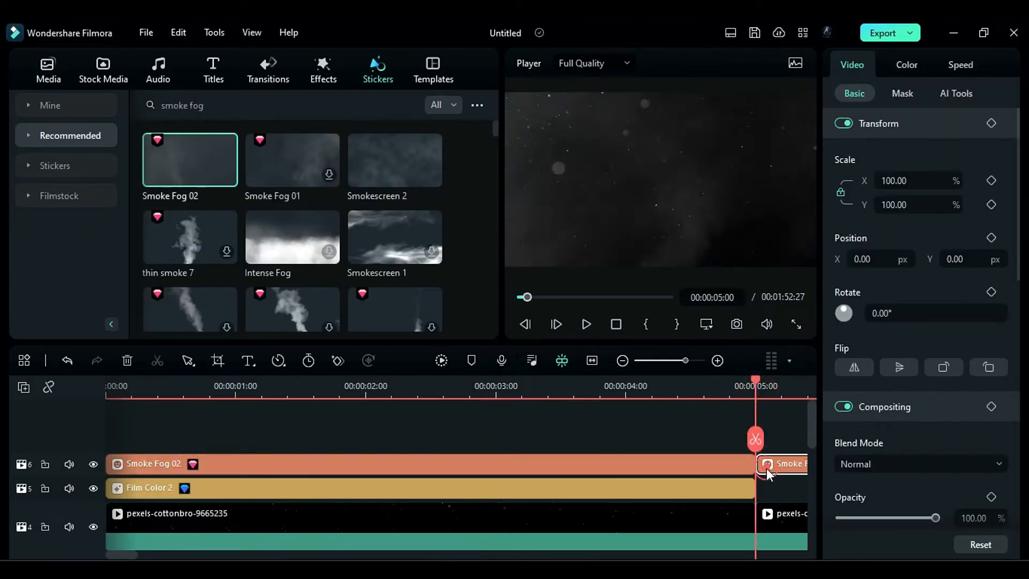
{"action": "key", "text": "Delete"}
- Scale the Smoke Fog 02 clip to 148% and set its Y position to -411 px
{"action": "left_click", "coordinate": [487, 465]}
{"action": "left_click_drag", "start_coordinate": [915, 181], "coordinate": [853, 184]}
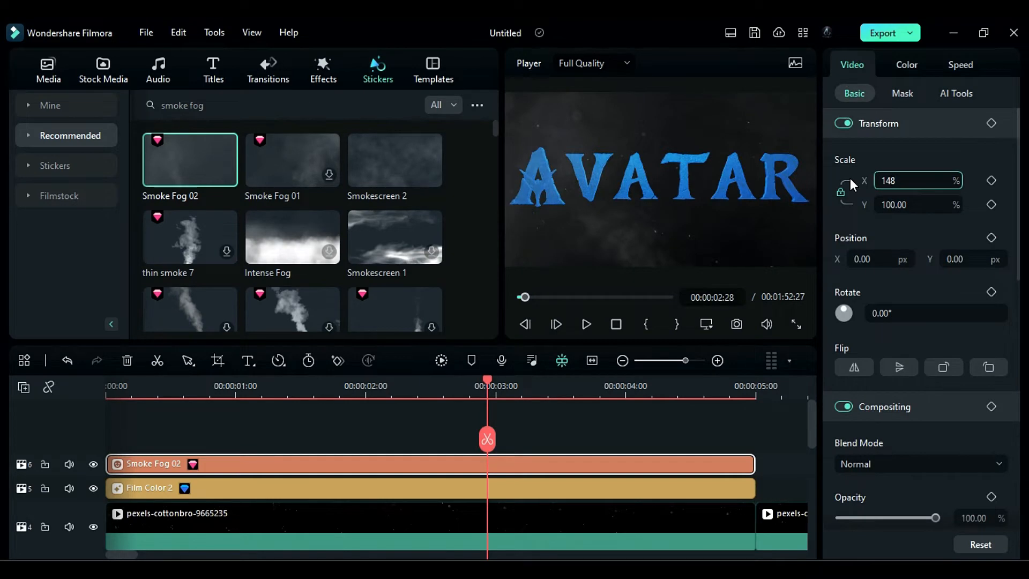
{"action": "left_click", "coordinate": [953, 259]}
{"action": "type", "text": "-41"}
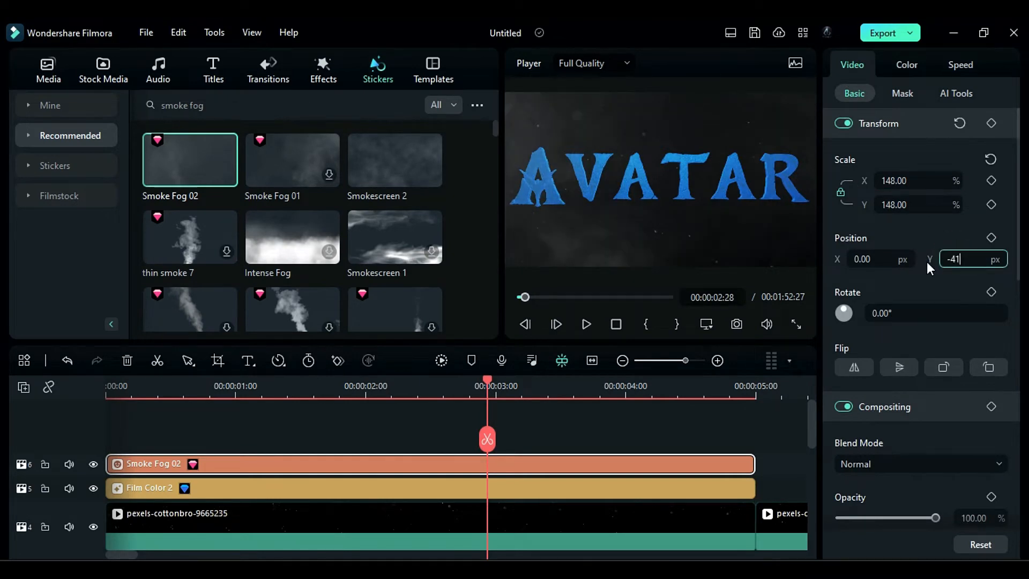
{"action": "type", "text": "1"}
{"action": "key", "text": "Return"}
- Apply the NewBlue FX Tint filter to the Smoke Fog 02 clip
{"action": "left_click", "coordinate": [324, 69]}
{"action": "left_click", "coordinate": [81, 284]}
{"action": "left_click", "coordinate": [63, 226]}
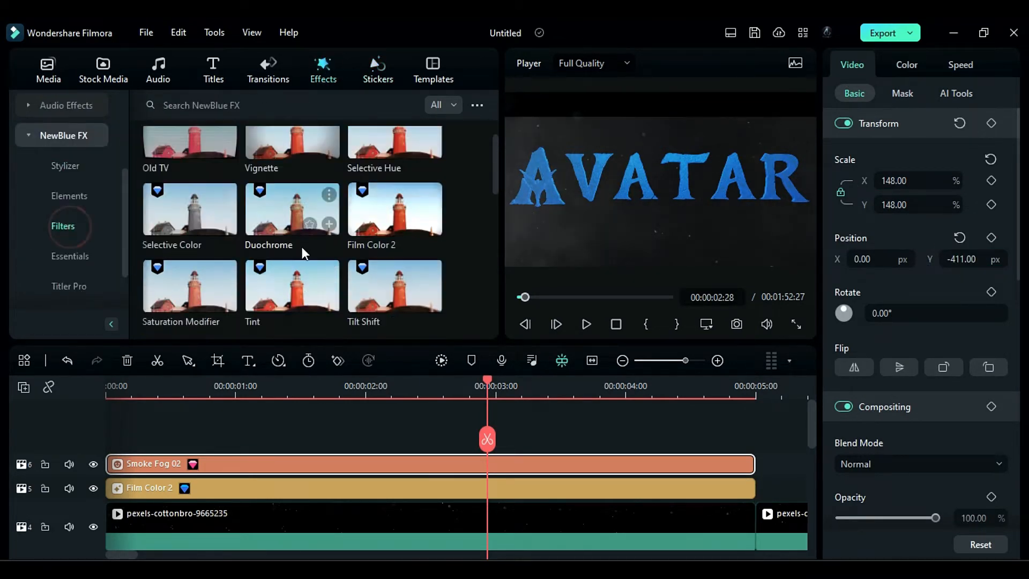
{"action": "scroll", "coordinate": [301, 247], "scroll_direction": "down", "scroll_amount": 1}
{"action": "left_click_drag", "start_coordinate": [302, 246], "coordinate": [327, 462]}
- Set the Tint effect's color on the Smoke Fog 02 clip to light cyan
{"action": "left_click", "coordinate": [991, 66]}
{"action": "left_click", "coordinate": [851, 265]}
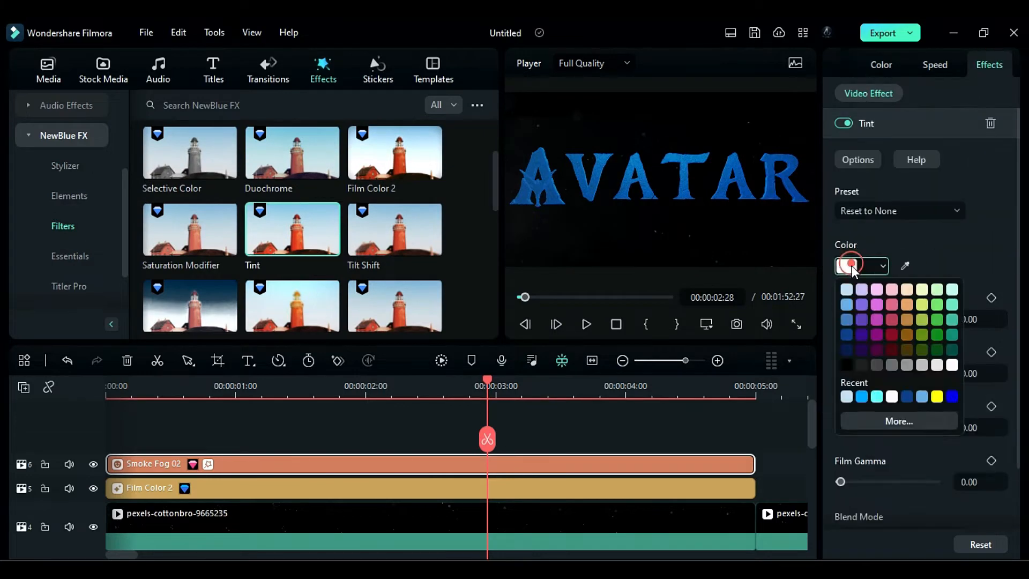
{"action": "left_click", "coordinate": [900, 421]}
{"action": "left_click", "coordinate": [586, 207]}
{"action": "left_click", "coordinate": [609, 418]}
- Set the Tint effect's tint value to 31 and its saturation to 51
{"action": "left_click", "coordinate": [981, 319]}
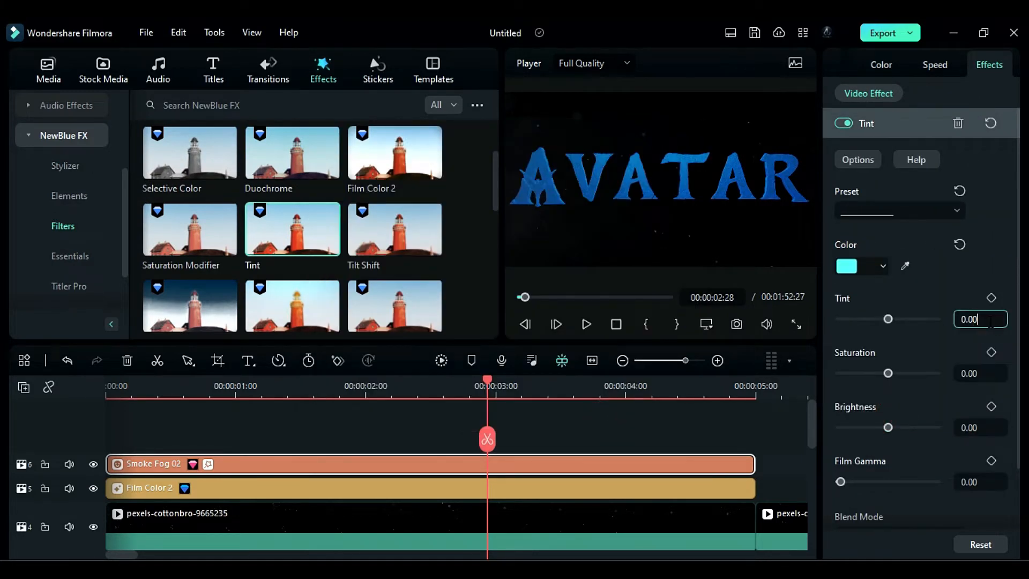
{"action": "left_click_drag", "start_coordinate": [991, 322], "coordinate": [947, 311]}
{"action": "type", "text": "31"}
{"action": "key", "text": "Return"}
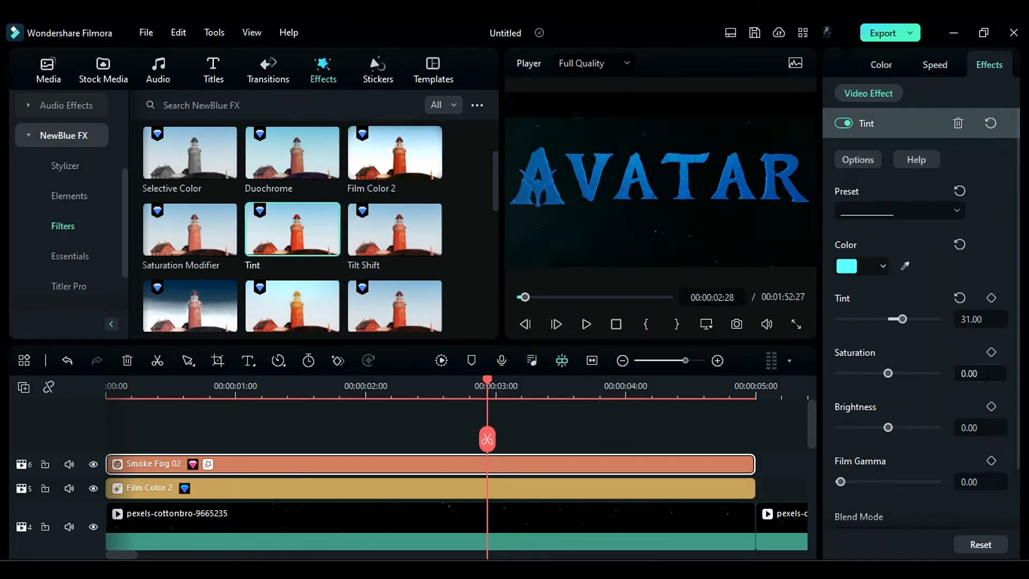
{"action": "left_click_drag", "start_coordinate": [984, 374], "coordinate": [956, 375]}
{"action": "type", "text": "51"}
{"action": "key", "text": "Return"}
- Place the Sample Color Solid 18 solid color on the track above Smoke Fog 02, starting at 0 seconds
{"action": "left_click", "coordinate": [99, 77]}
{"action": "left_click", "coordinate": [91, 166]}
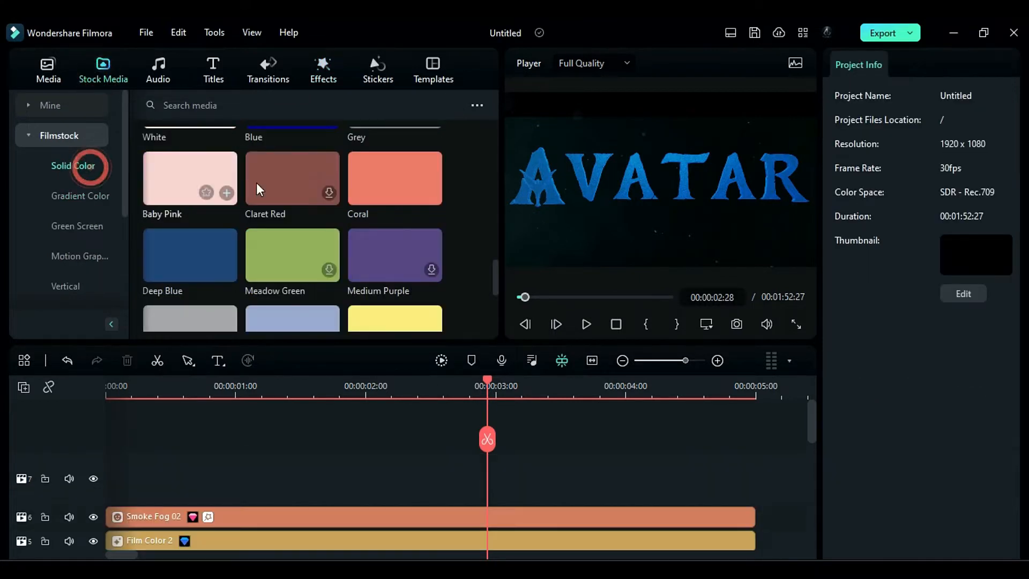
{"action": "scroll", "coordinate": [312, 216], "scroll_direction": "down", "scroll_amount": 5}
{"action": "left_click_drag", "start_coordinate": [410, 217], "coordinate": [122, 490]}
- Add a circle mask to Sample Color Solid 18 with its scale at 67% and width at 30%
{"action": "left_click", "coordinate": [852, 65]}
{"action": "left_click", "coordinate": [901, 92]}
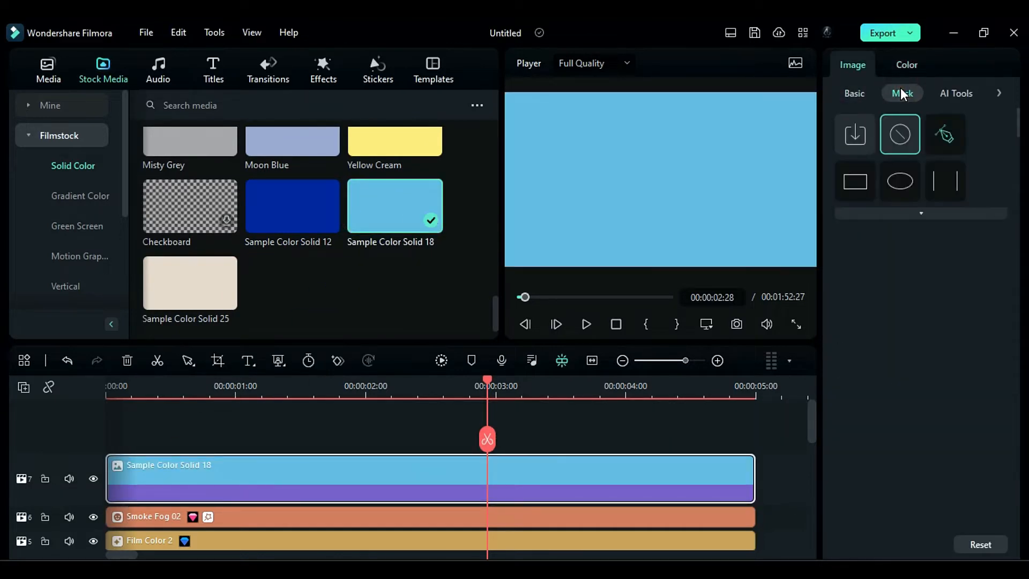
{"action": "left_click", "coordinate": [901, 181]}
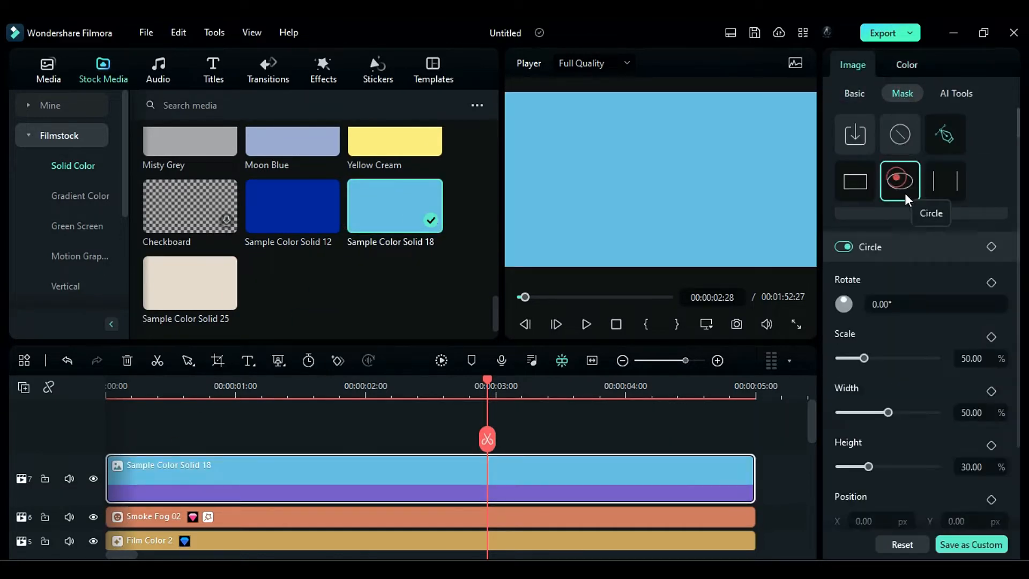
{"action": "left_click", "coordinate": [964, 358]}
{"action": "left_click_drag", "start_coordinate": [990, 363], "coordinate": [947, 363]}
{"action": "type", "text": "67"}
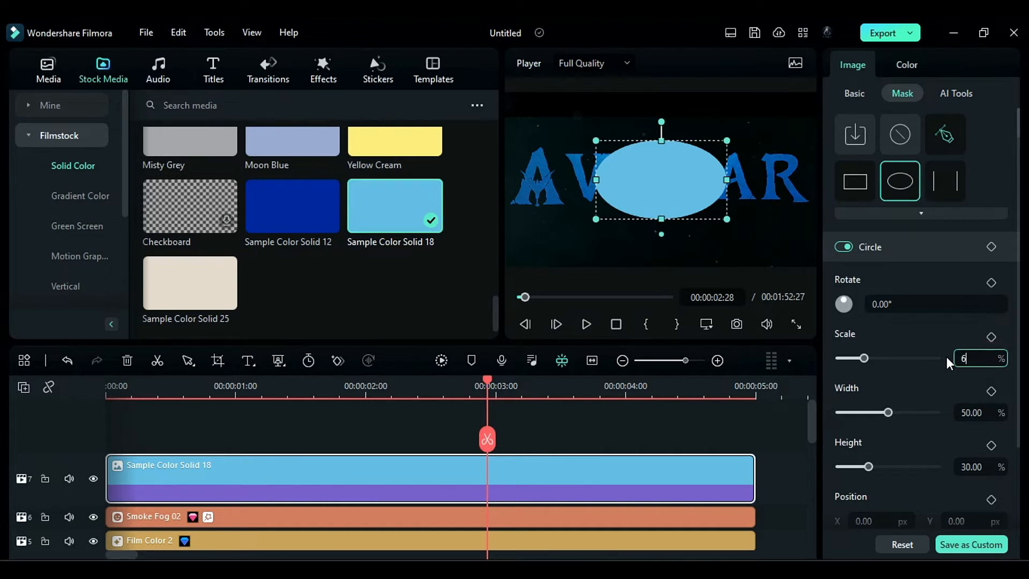
{"action": "key", "text": "Return"}
{"action": "left_click_drag", "start_coordinate": [990, 413], "coordinate": [956, 413]}
{"action": "type", "text": "30"}
{"action": "key", "text": "Return"}
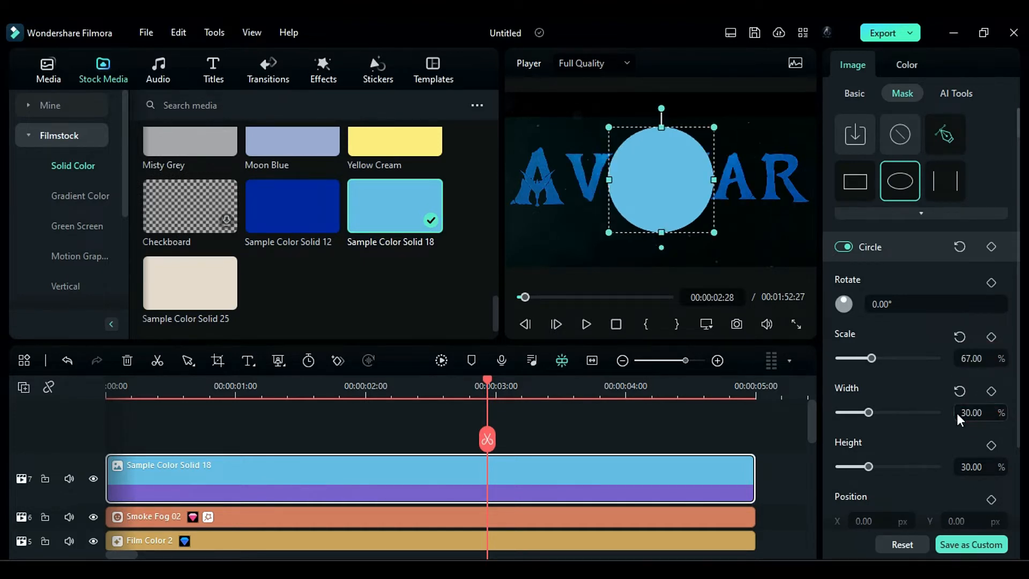
- Set the circle mask's blur strength to 40%
{"action": "scroll", "coordinate": [921, 465], "scroll_direction": "down", "scroll_amount": 3}
{"action": "left_click_drag", "start_coordinate": [990, 484], "coordinate": [948, 485]}
{"action": "type", "text": "40"}
{"action": "key", "text": "Return"}
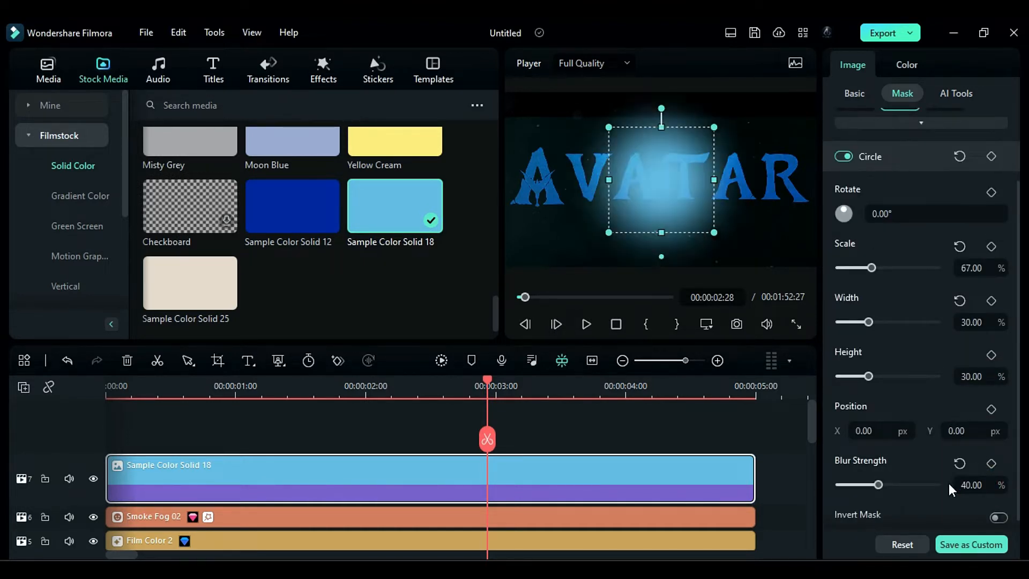
- Scale Sample Color Solid 18 to 317% and move its Y position to -1081 px
{"action": "left_click", "coordinate": [854, 95]}
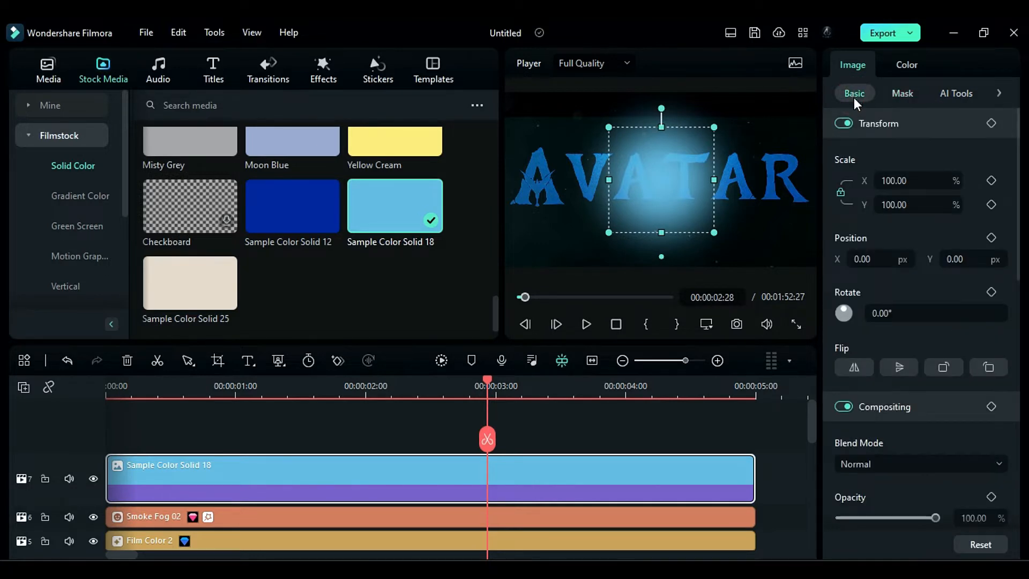
{"action": "left_click_drag", "start_coordinate": [916, 181], "coordinate": [841, 182]}
{"action": "type", "text": "317"}
{"action": "key", "text": "Return"}
{"action": "left_click", "coordinate": [962, 260]}
{"action": "left_click_drag", "start_coordinate": [963, 259], "coordinate": [791, 275]}
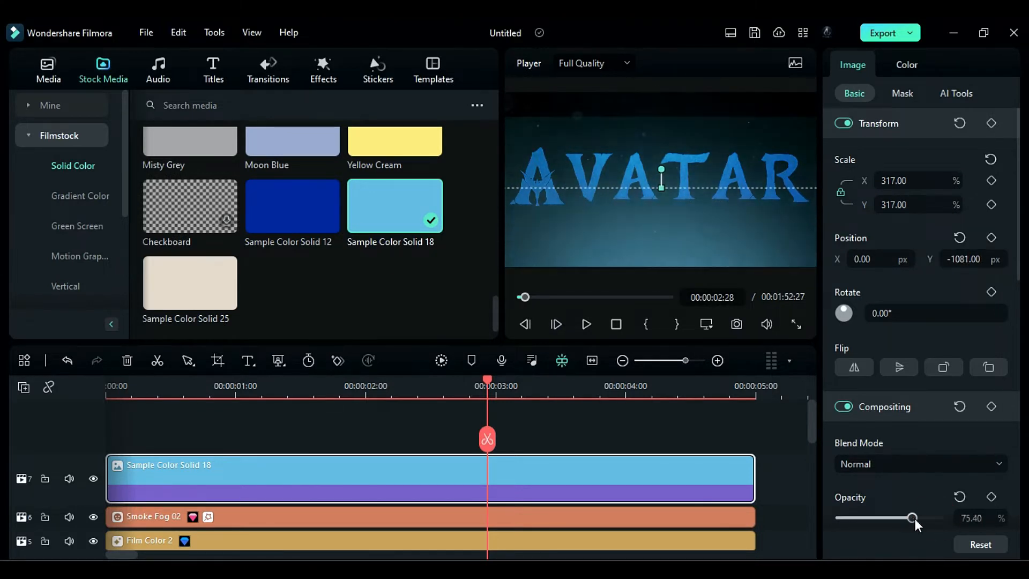
- Keyframe the opacity of Sample Color Solid 18 at 100% at 1 second and 65% at 00:00:01:18
{"action": "left_click", "coordinate": [236, 394]}
{"action": "left_click", "coordinate": [991, 497]}
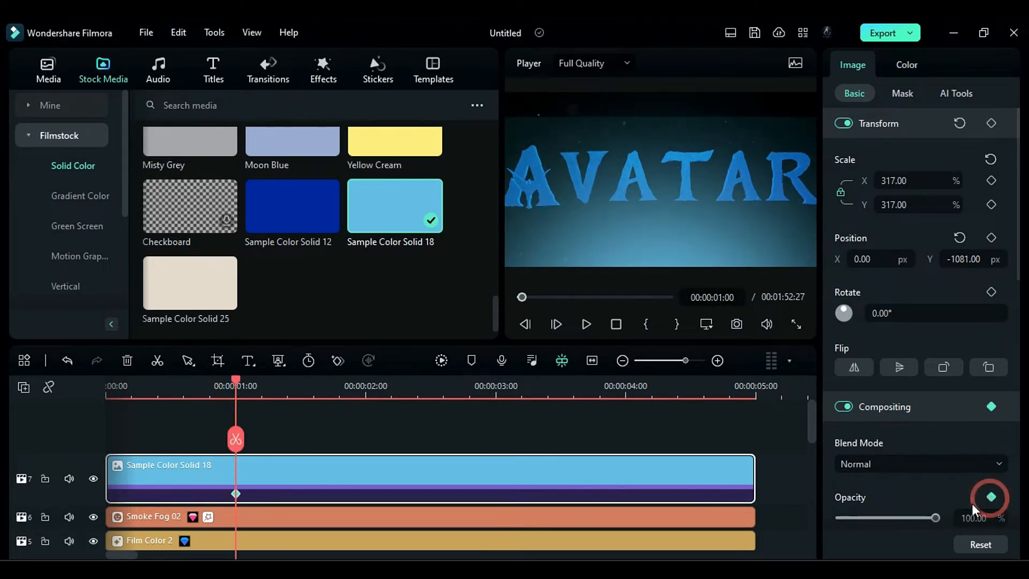
{"action": "left_click_drag", "start_coordinate": [239, 378], "coordinate": [314, 407]}
{"action": "left_click", "coordinate": [989, 520]}
{"action": "type", "text": "65"}
{"action": "key", "text": "Return"}
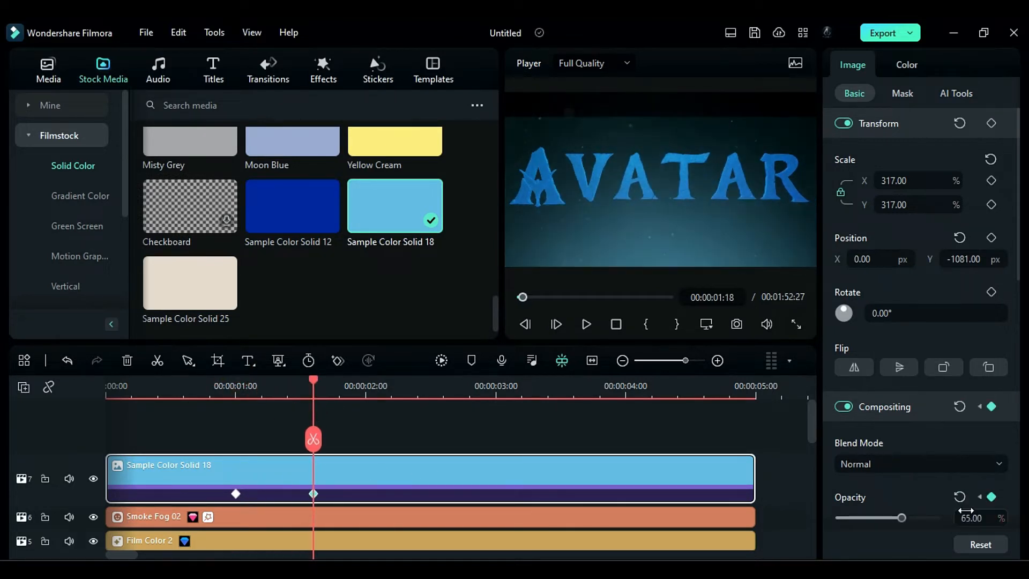
- Continue the opacity keyframes every 18 frames from 00:00:02:06 to 00:00:04:18, alternating between 100% and about 65%
{"action": "left_click_drag", "start_coordinate": [321, 378], "coordinate": [394, 410]}
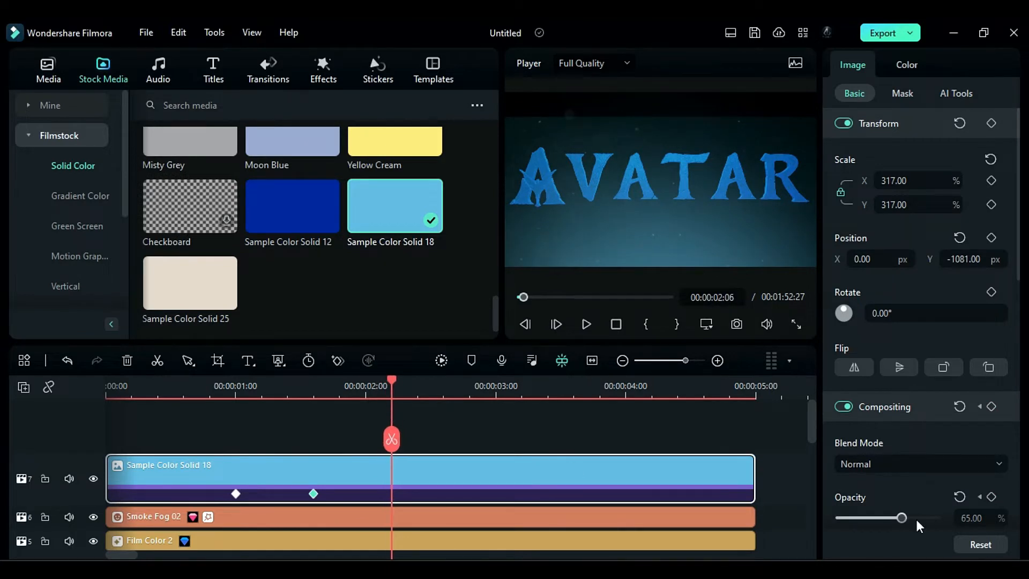
{"action": "mouse_move", "coordinate": [901, 518]}
{"action": "left_mouse_down"}
{"action": "mouse_move", "coordinate": [935, 518]}
{"action": "mouse_move", "coordinate": [902, 517]}
{"action": "left_mouse_up"}
{"action": "key", "text": "space"}
{"action": "left_click_drag", "start_coordinate": [471, 381], "coordinate": [548, 383]}
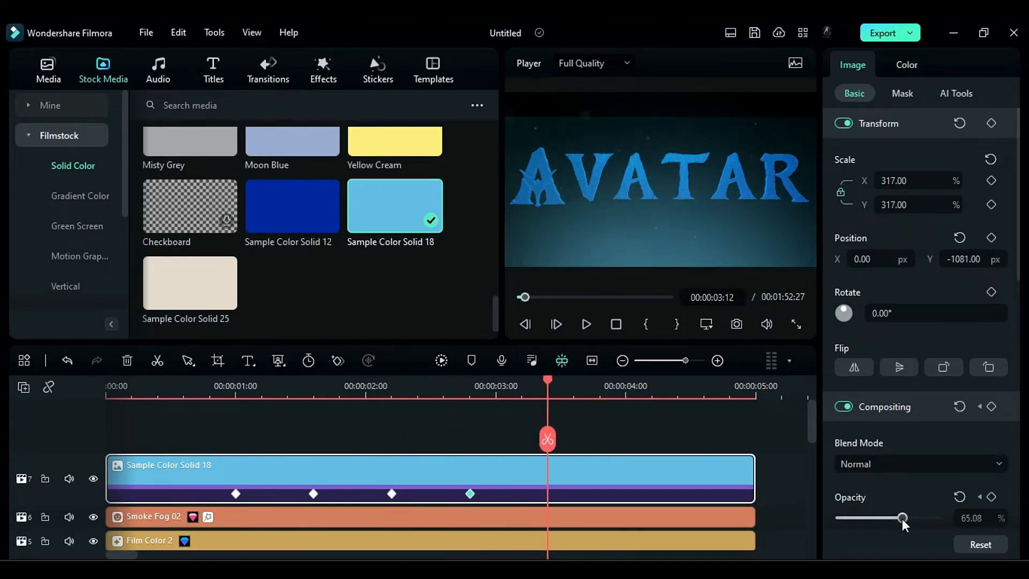
{"action": "left_click_drag", "start_coordinate": [902, 517], "coordinate": [936, 518]}
{"action": "left_click_drag", "start_coordinate": [547, 381], "coordinate": [626, 383]}
{"action": "left_click_drag", "start_coordinate": [935, 518], "coordinate": [903, 514]}
{"action": "left_click_drag", "start_coordinate": [626, 382], "coordinate": [702, 383]}
{"action": "left_click_drag", "start_coordinate": [902, 517], "coordinate": [935, 518]}
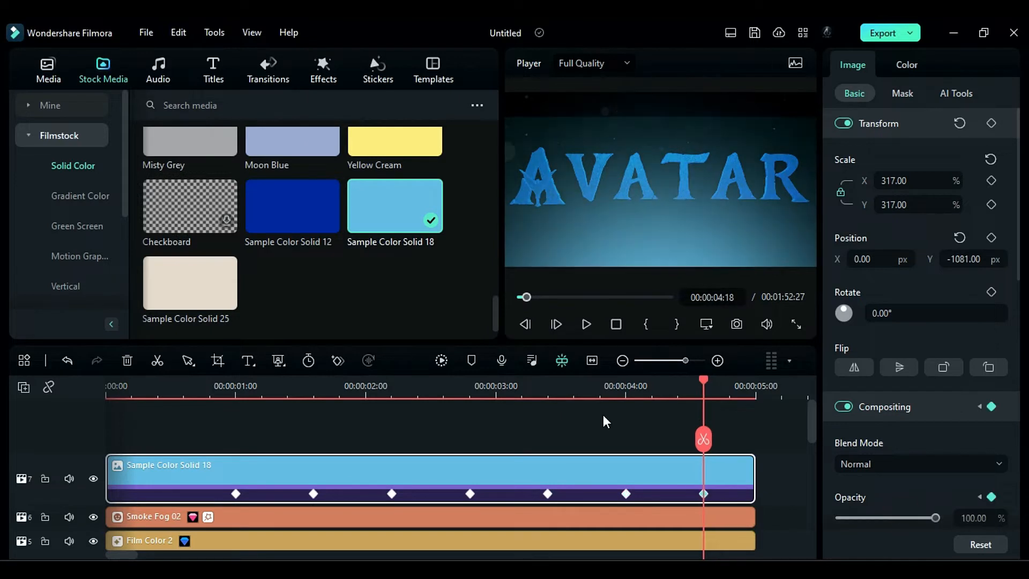
- Place an adjustment layer on the track above Sample Color Solid 18 and set its blend mode to Overlay
{"action": "left_click", "coordinate": [48, 70]}
{"action": "left_click", "coordinate": [75, 196]}
{"action": "left_click_drag", "start_coordinate": [191, 180], "coordinate": [108, 443]}
{"action": "left_click", "coordinate": [922, 464]}
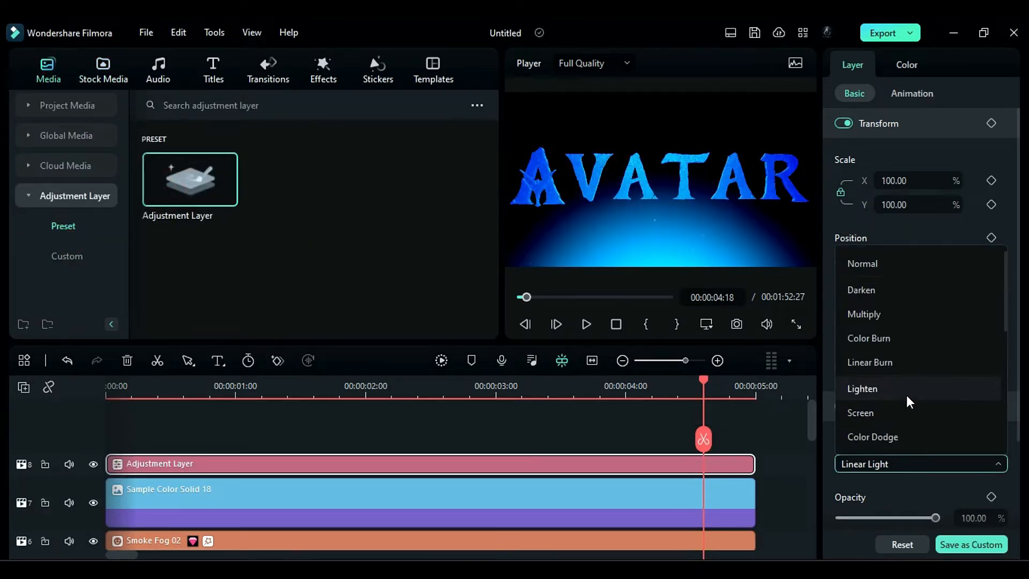
{"action": "scroll", "coordinate": [907, 401], "scroll_direction": "down", "scroll_amount": 2}
{"action": "left_click", "coordinate": [905, 434]}
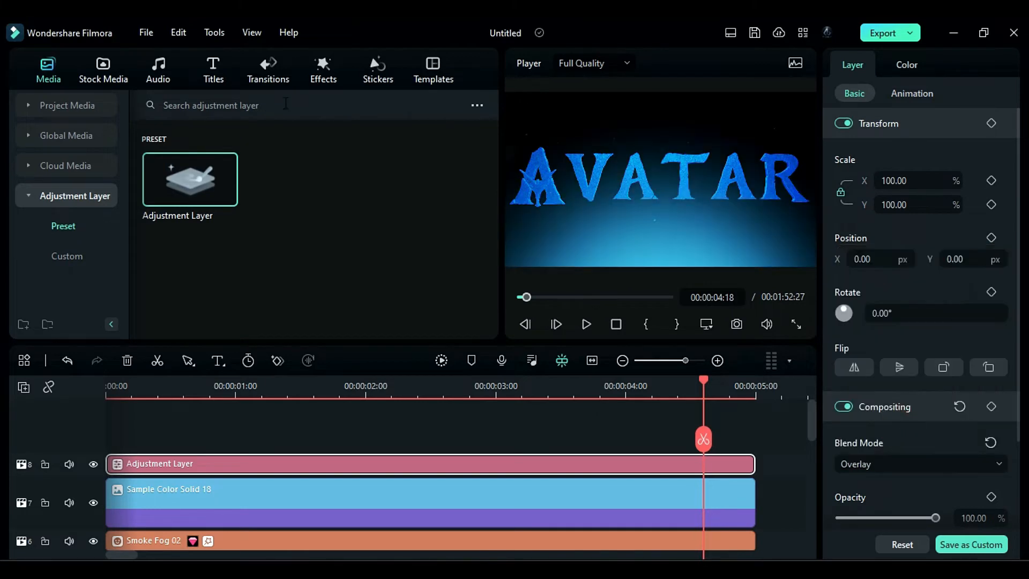
- Apply the Boris FX BCC Lens Flare 3D light effect to the adjustment layer
{"action": "left_click", "coordinate": [323, 69]}
{"action": "left_click", "coordinate": [67, 262]}
{"action": "left_click", "coordinate": [71, 226]}
{"action": "scroll", "coordinate": [63, 249], "scroll_direction": "down", "scroll_amount": 2}
{"action": "left_click", "coordinate": [64, 197]}
{"action": "scroll", "coordinate": [193, 225], "scroll_direction": "down", "scroll_amount": 2}
{"action": "left_click_drag", "start_coordinate": [191, 229], "coordinate": [226, 468]}
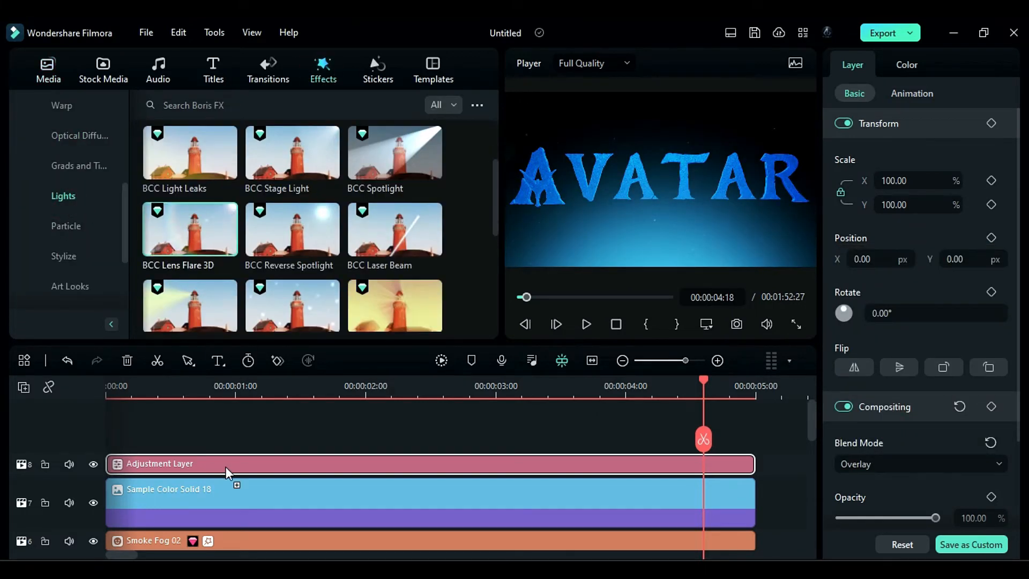
- Choose the BrightFoggyFlare.bsp preset for the BCC Lens Flare 3D effect
{"action": "left_click", "coordinate": [965, 65]}
{"action": "left_click", "coordinate": [926, 240]}
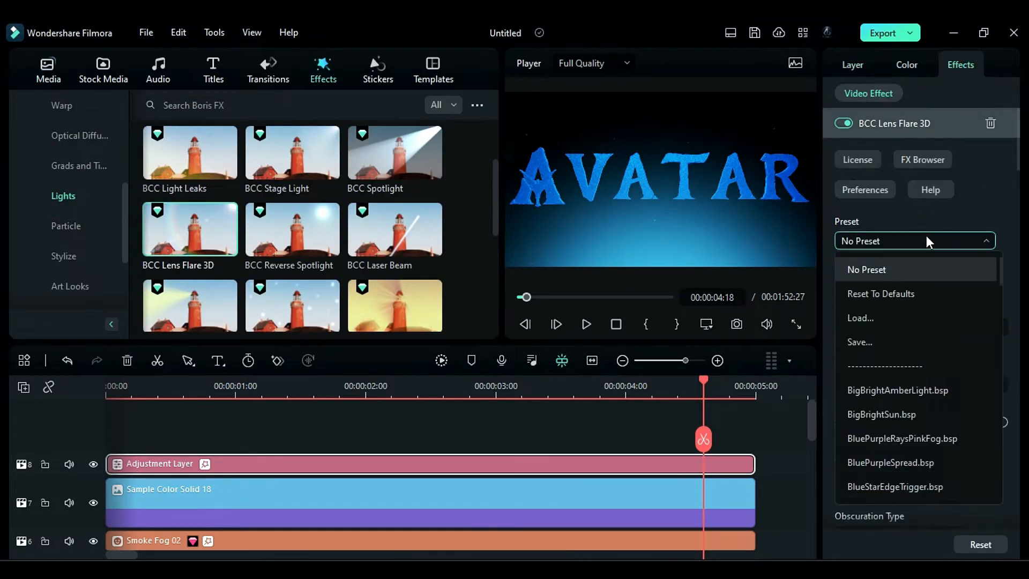
{"action": "scroll", "coordinate": [944, 396], "scroll_direction": "down", "scroll_amount": 4}
{"action": "left_click", "coordinate": [927, 373]}
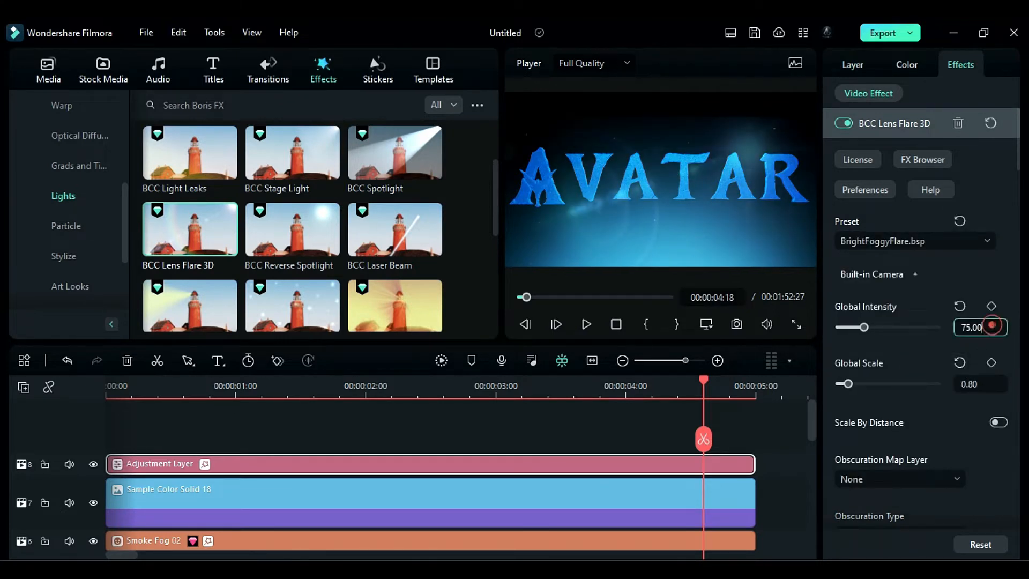
- Set the lens flare's global intensity to 45 and global scale to 5
{"action": "left_click", "coordinate": [971, 327]}
{"action": "type", "text": "45"}
{"action": "key", "text": "Return"}
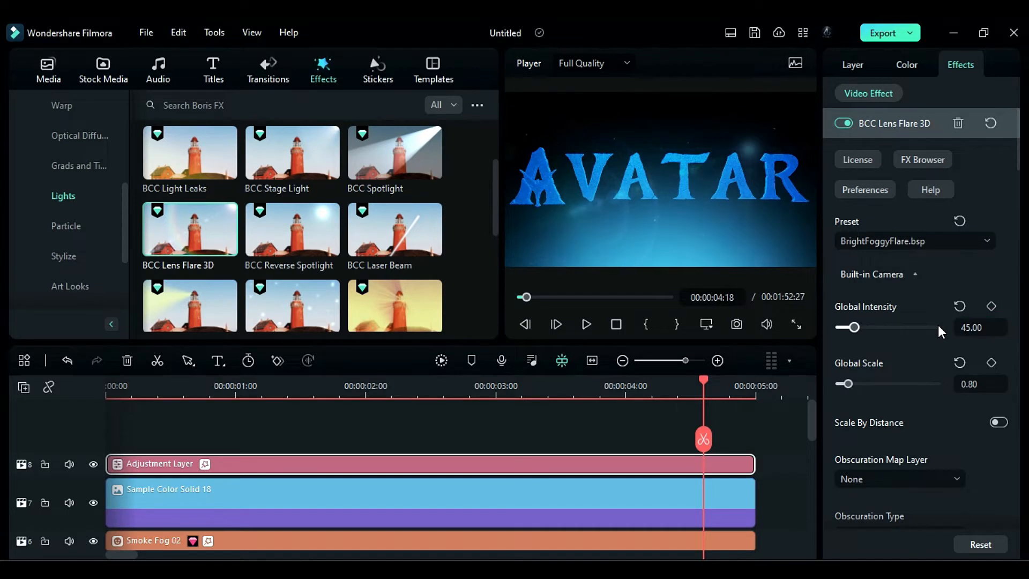
{"action": "left_click", "coordinate": [971, 384]}
{"action": "type", "text": "5"}
{"action": "key", "text": "Return"}
- Set the lens flare's pivot point Y to 0.80
{"action": "scroll", "coordinate": [947, 423], "scroll_direction": "down", "scroll_amount": 8}
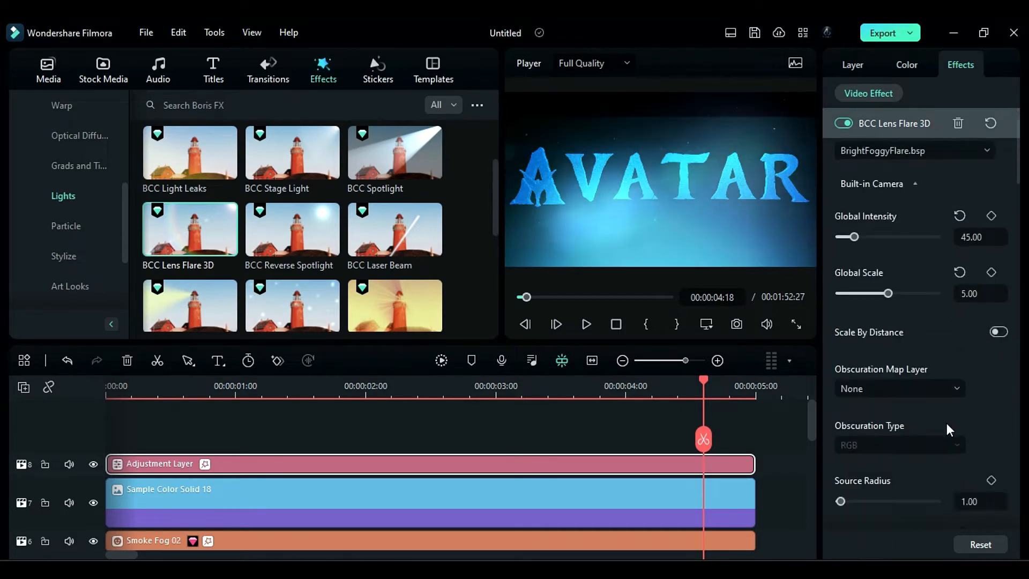
{"action": "scroll", "coordinate": [1008, 420], "scroll_direction": "down", "scroll_amount": 5}
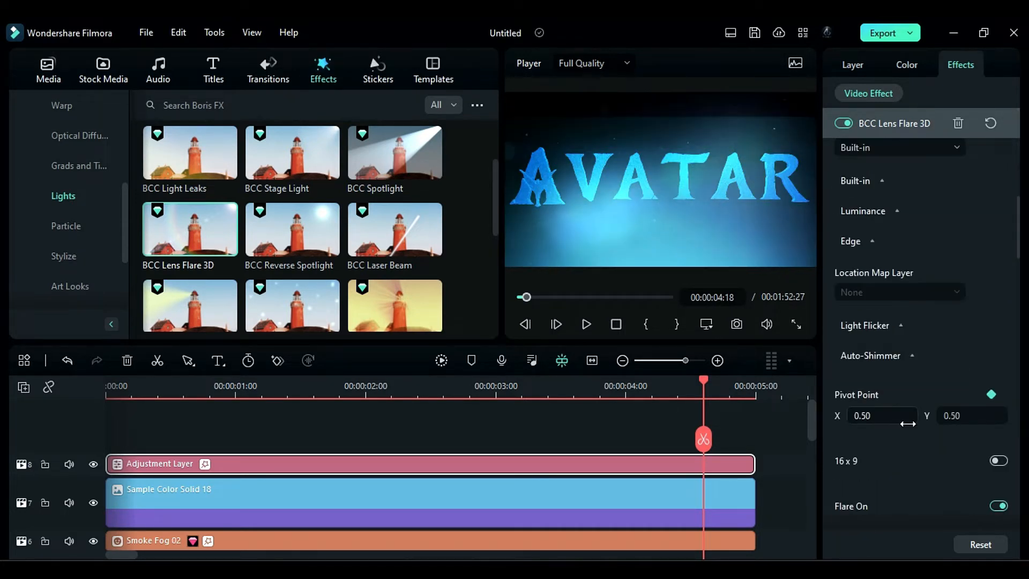
{"action": "left_click", "coordinate": [974, 416]}
{"action": "type", "text": "0.80"}
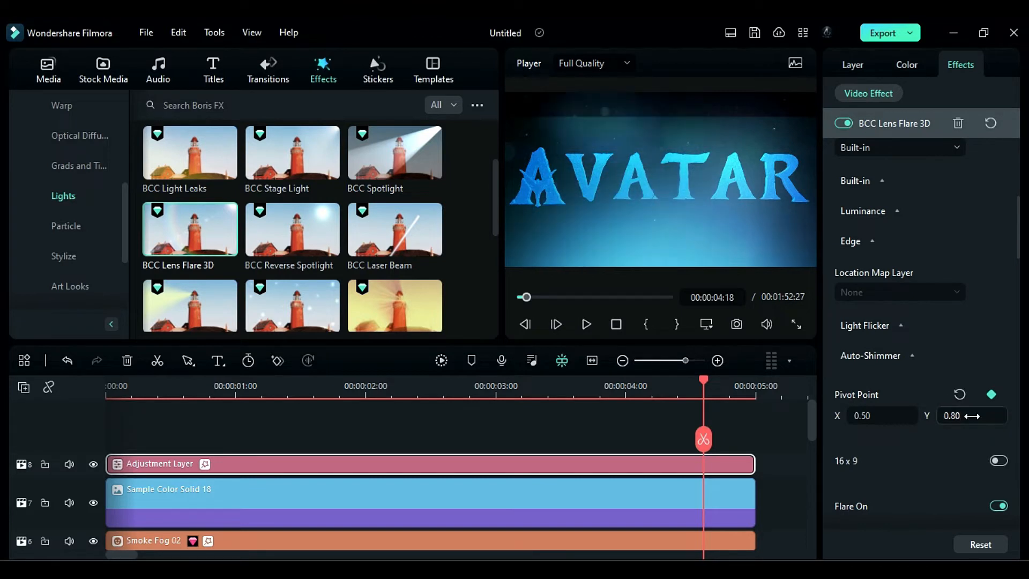
{"action": "key", "text": "Return"}
- Turn off secondary elements of the BCC Lens Flare 3D effect while keeping the main flare on
{"action": "scroll", "coordinate": [1008, 247], "scroll_direction": "down", "scroll_amount": 5}
{"action": "scroll", "coordinate": [1008, 268], "scroll_direction": "down", "scroll_amount": 15}
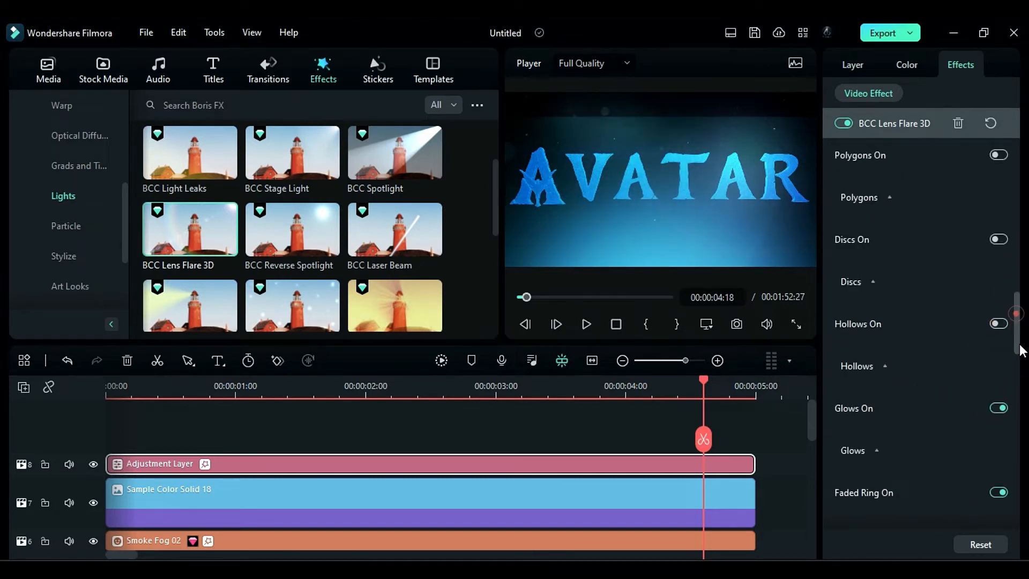
{"action": "left_click", "coordinate": [999, 361]}
{"action": "left_click", "coordinate": [1001, 367]}
{"action": "left_click_drag", "start_coordinate": [1019, 431], "coordinate": [1018, 253]}
- Expand the Flare settings of BCC Lens Flare 3D and set the flare color to bright blue
{"action": "left_click", "coordinate": [858, 416]}
{"action": "scroll", "coordinate": [884, 417], "scroll_direction": "down", "scroll_amount": 1}
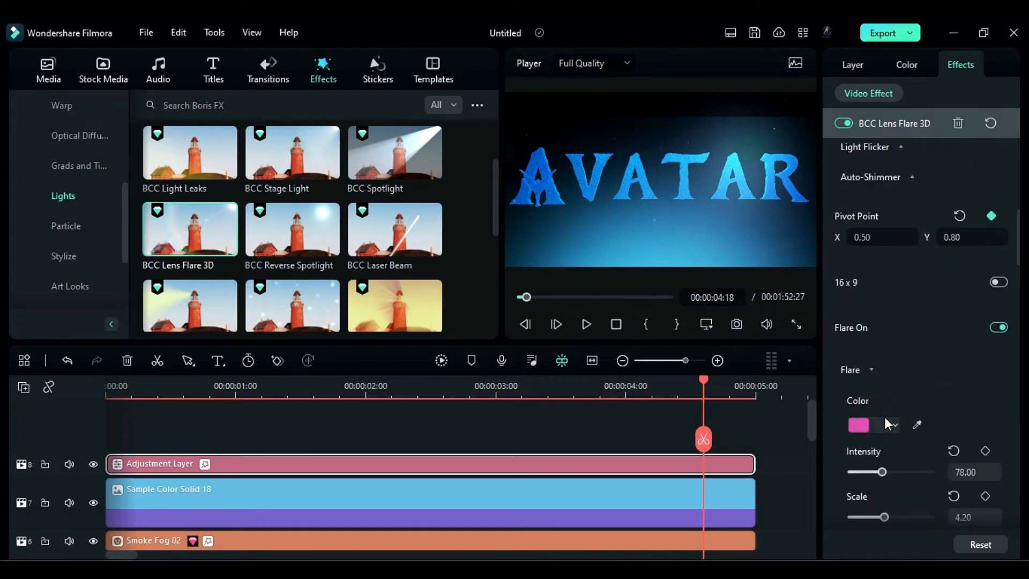
{"action": "left_click", "coordinate": [862, 427]}
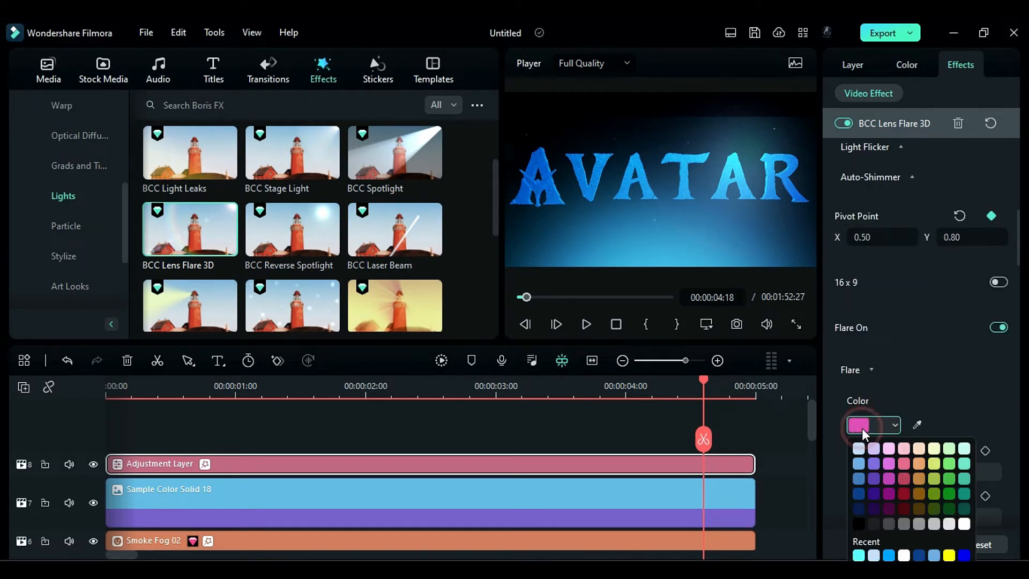
{"action": "left_click", "coordinate": [889, 554]}
- Set the flare's intensity to 107 and its scale to 5
{"action": "scroll", "coordinate": [981, 408], "scroll_direction": "down", "scroll_amount": 1}
{"action": "left_click", "coordinate": [969, 426]}
{"action": "left_click_drag", "start_coordinate": [994, 427], "coordinate": [948, 433]}
{"action": "type", "text": "107"}
{"action": "key", "text": "Return"}
{"action": "scroll", "coordinate": [976, 479], "scroll_direction": "down", "scroll_amount": 1}
{"action": "left_click", "coordinate": [979, 429]}
{"action": "type", "text": "5"}
{"action": "key", "text": "Return"}
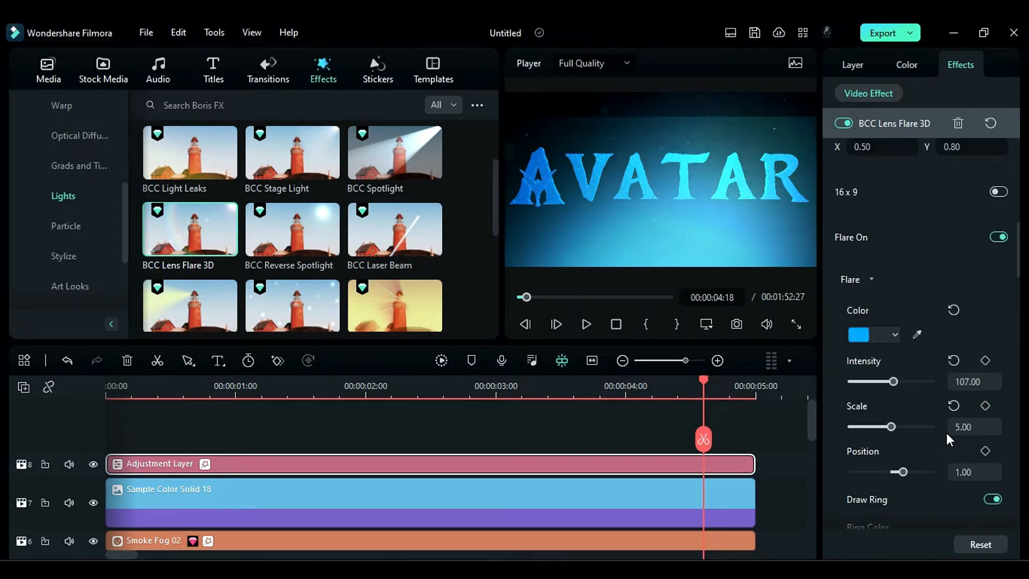
- Lower the flare's Position value and set the lens flare's pivot point to X 0.65, Y 0.90
{"action": "left_click_drag", "start_coordinate": [886, 464], "coordinate": [879, 462]}
{"action": "scroll", "coordinate": [880, 462], "scroll_direction": "up", "scroll_amount": 6}
{"action": "left_click", "coordinate": [971, 403]}
{"action": "type", "text": "0.9"}
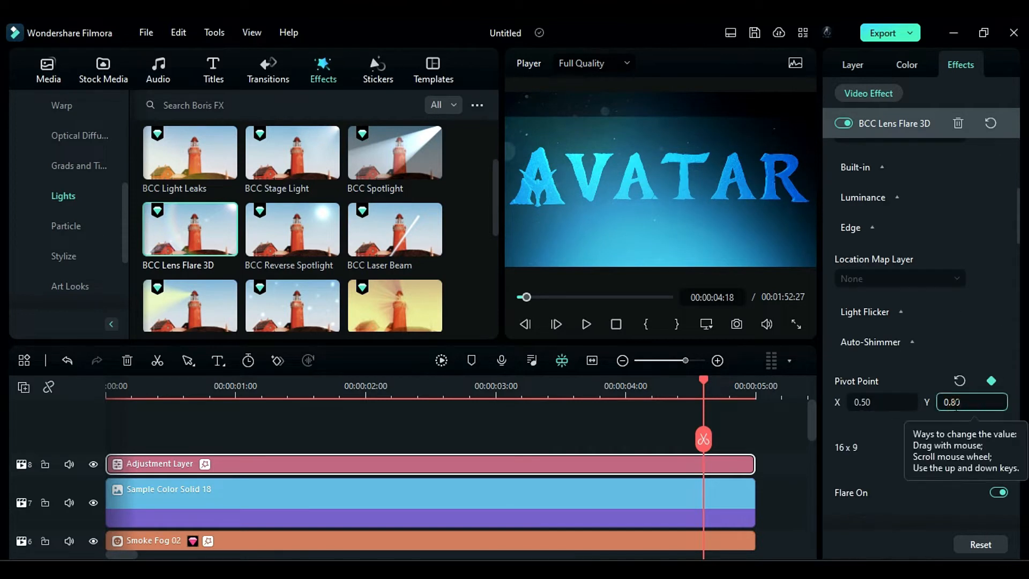
{"action": "key", "text": "Return"}
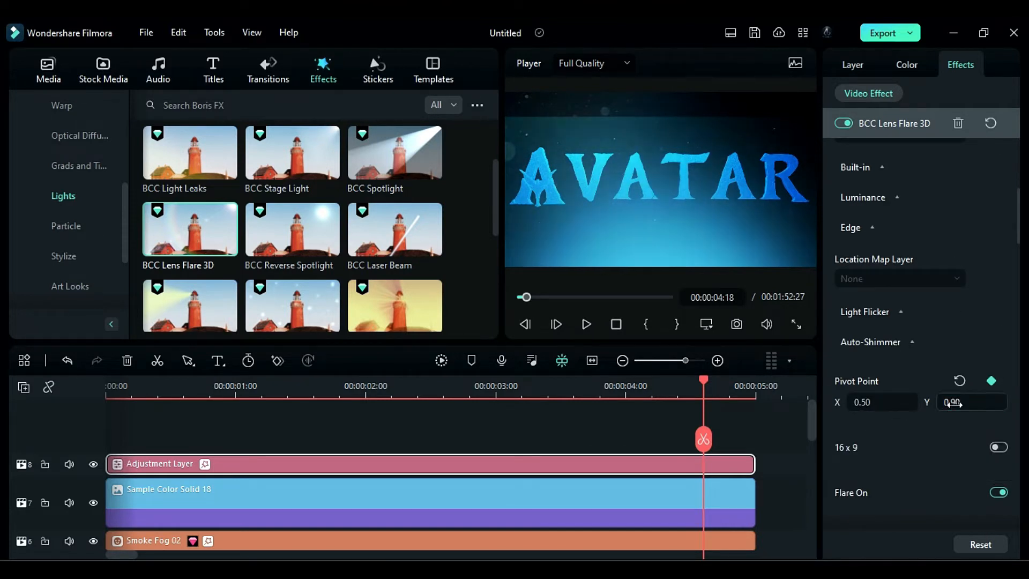
{"action": "left_click", "coordinate": [896, 403]}
{"action": "type", "text": "0.60"}
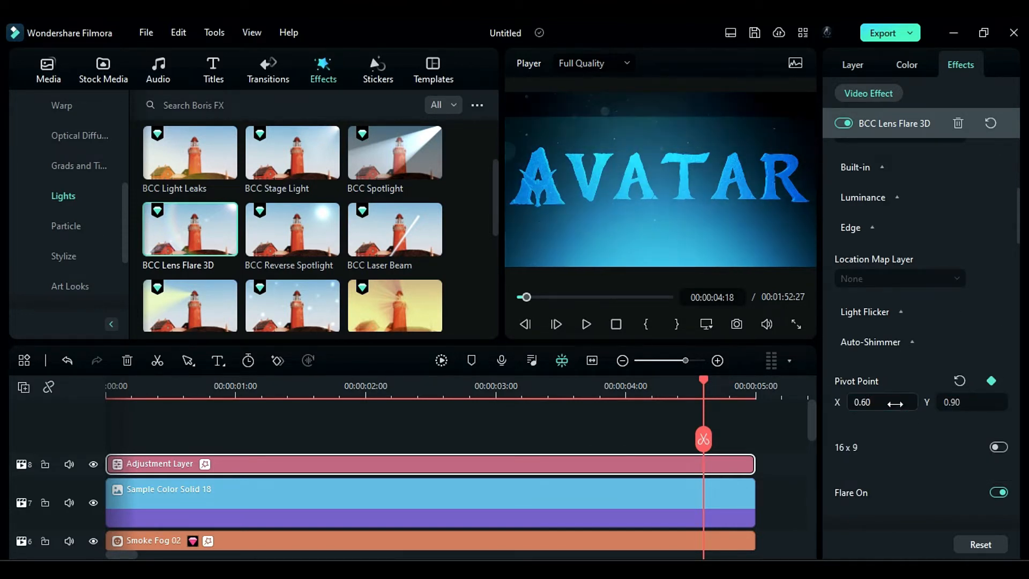
{"action": "key", "text": "BackSpace"}
{"action": "type", "text": "5"}
{"action": "key", "text": "Return"}
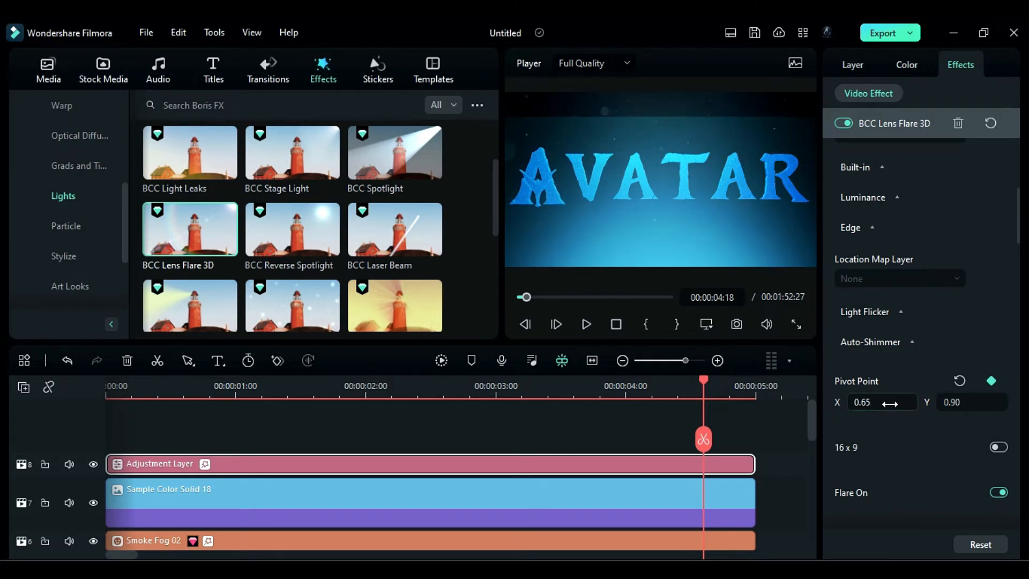
- Place the blue light image 33150241 from the project media above the adjustment layer, starting at 00:00:01:13
{"action": "left_click_drag", "start_coordinate": [261, 381], "coordinate": [292, 393]}
{"action": "left_click", "coordinate": [50, 73]}
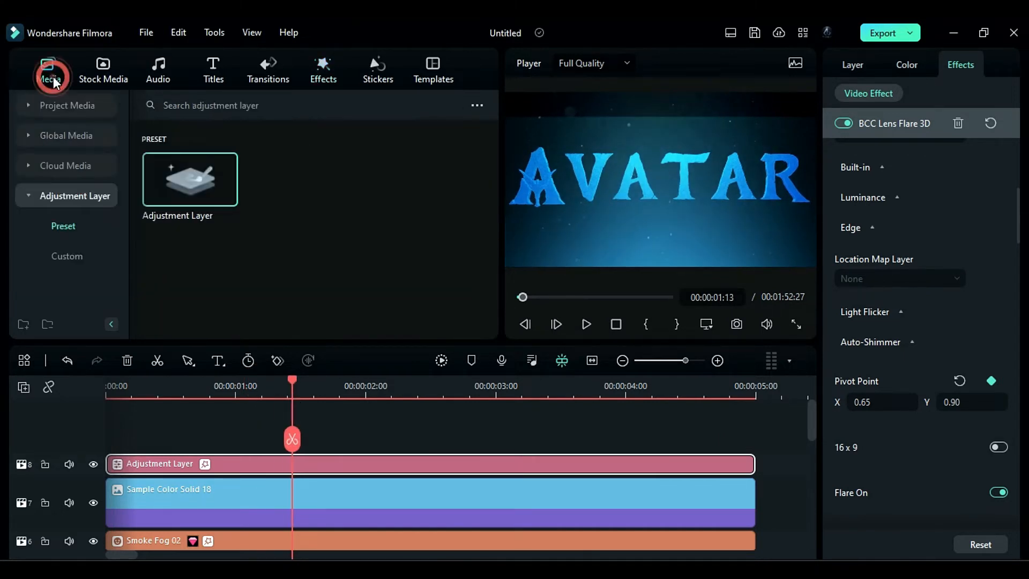
{"action": "left_click", "coordinate": [70, 102]}
{"action": "left_click_drag", "start_coordinate": [292, 161], "coordinate": [308, 445]}
- Set the blend mode of the blue light image clip 33150241 to Screen
{"action": "left_click", "coordinate": [372, 475]}
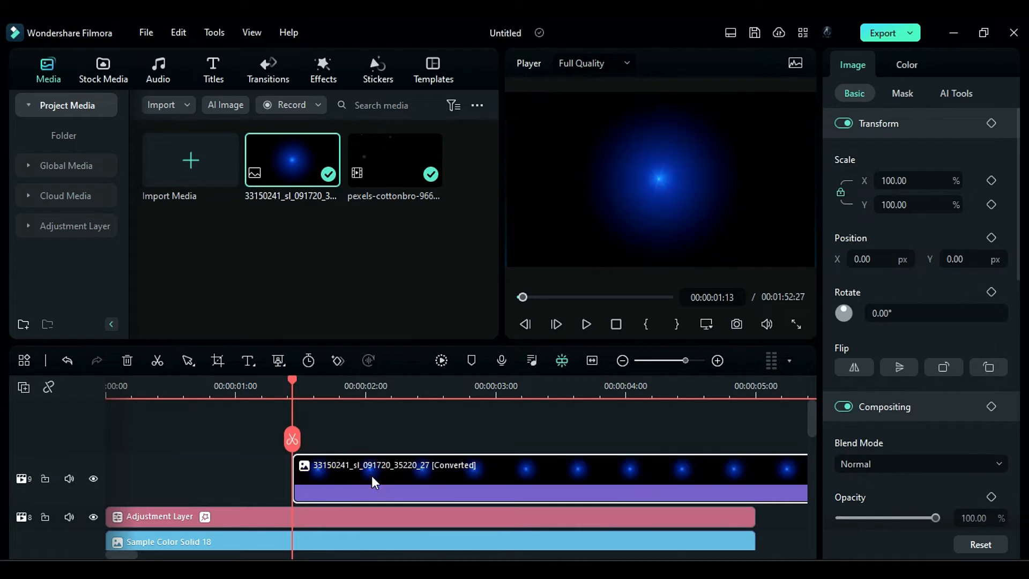
{"action": "left_click", "coordinate": [870, 465]}
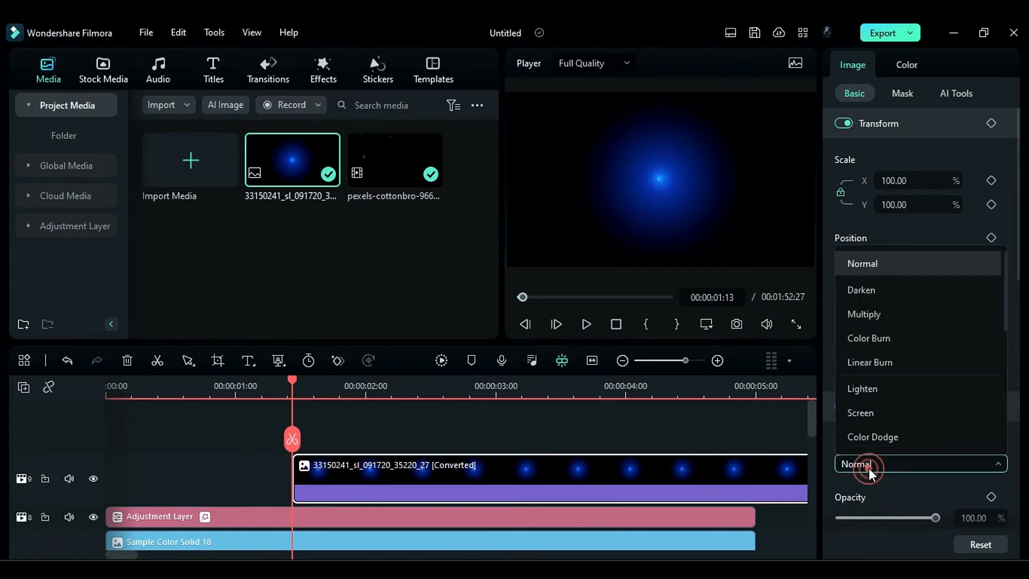
{"action": "scroll", "coordinate": [866, 408], "scroll_direction": "down", "scroll_amount": 2}
{"action": "left_click", "coordinate": [861, 317]}
- Position the blue light image at X -742, Y 140 px and trim its clip to end at 00:00:05:00
{"action": "left_click", "coordinate": [880, 259]}
{"action": "type", "text": "-742"}
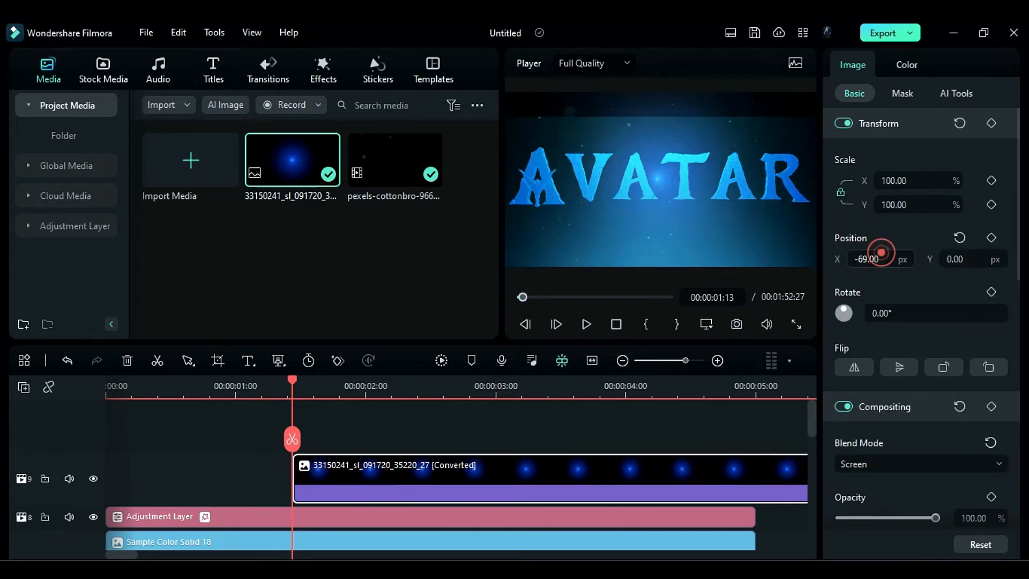
{"action": "left_click", "coordinate": [958, 259]}
{"action": "type", "text": "140"}
{"action": "key", "text": "Return"}
{"action": "key", "text": "Delete"}
{"action": "left_click", "coordinate": [338, 482]}
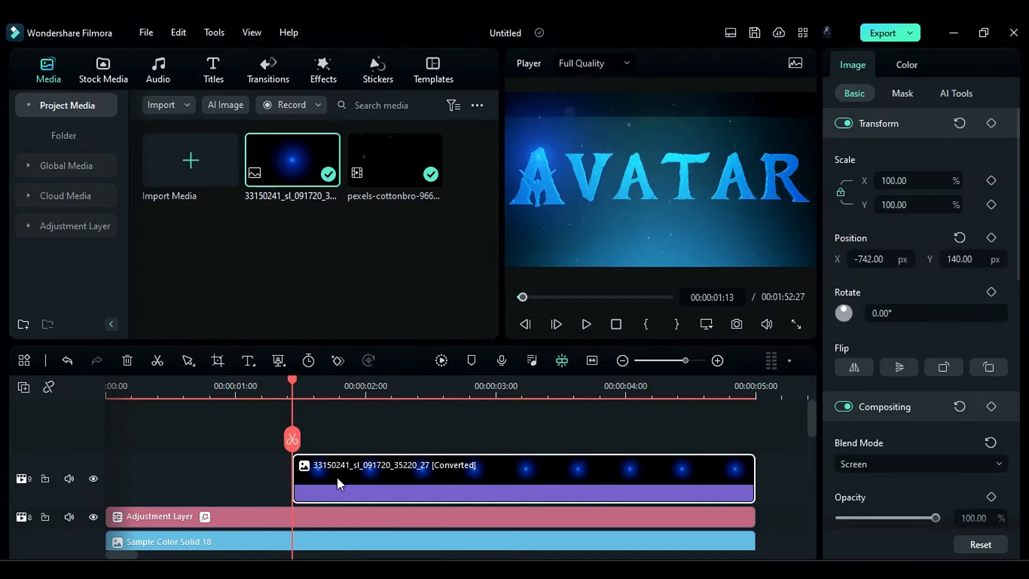
- Raise the light image's HSL hue, saturation and luminance to 100 for the cyan channel
{"action": "left_click", "coordinate": [896, 66]}
{"action": "left_click", "coordinate": [905, 93]}
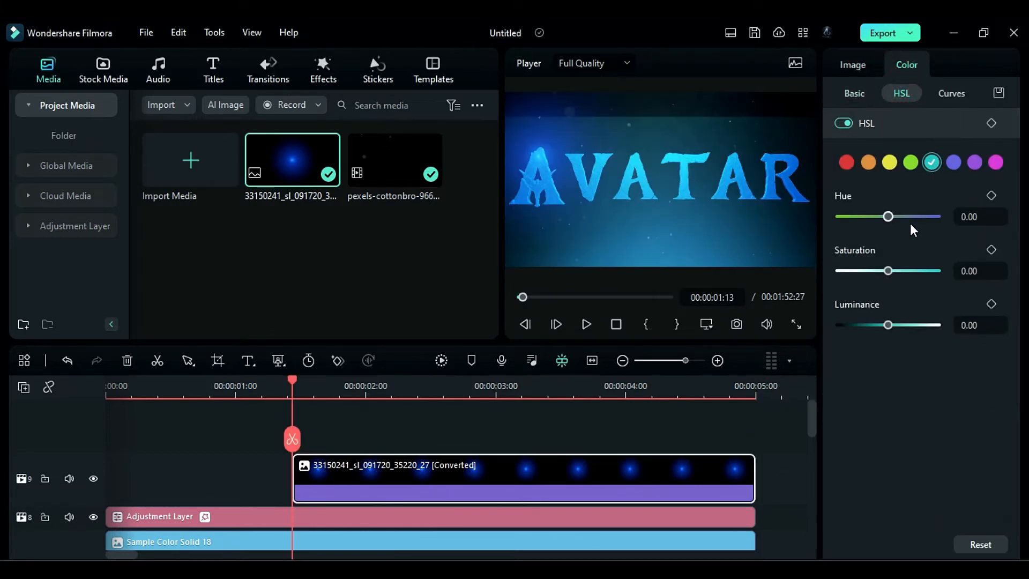
{"action": "left_click_drag", "start_coordinate": [888, 271], "coordinate": [938, 271]}
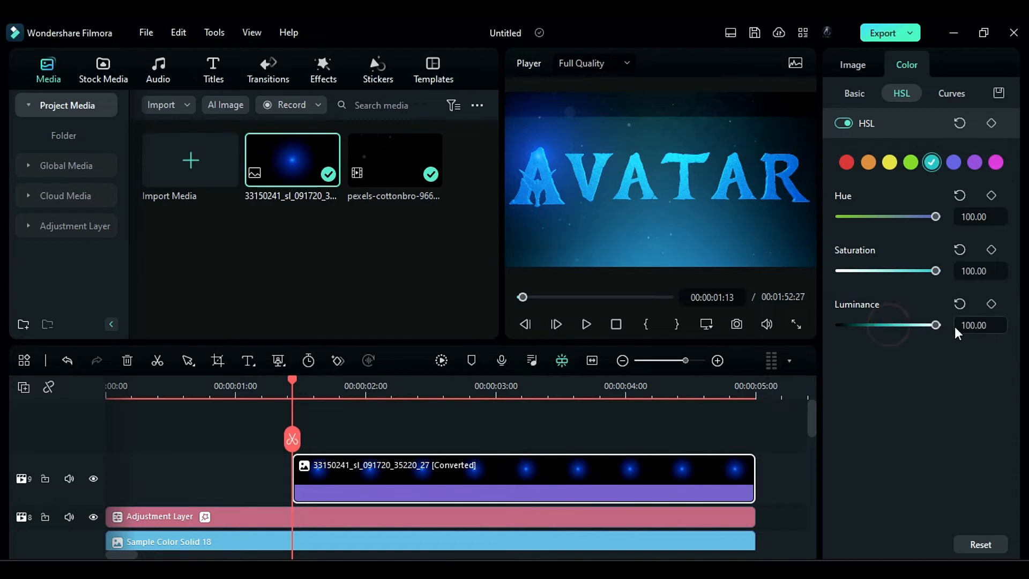
- Bend the light image's green color curve upward from its midpoint to brighten the greens
{"action": "left_click", "coordinate": [950, 91]}
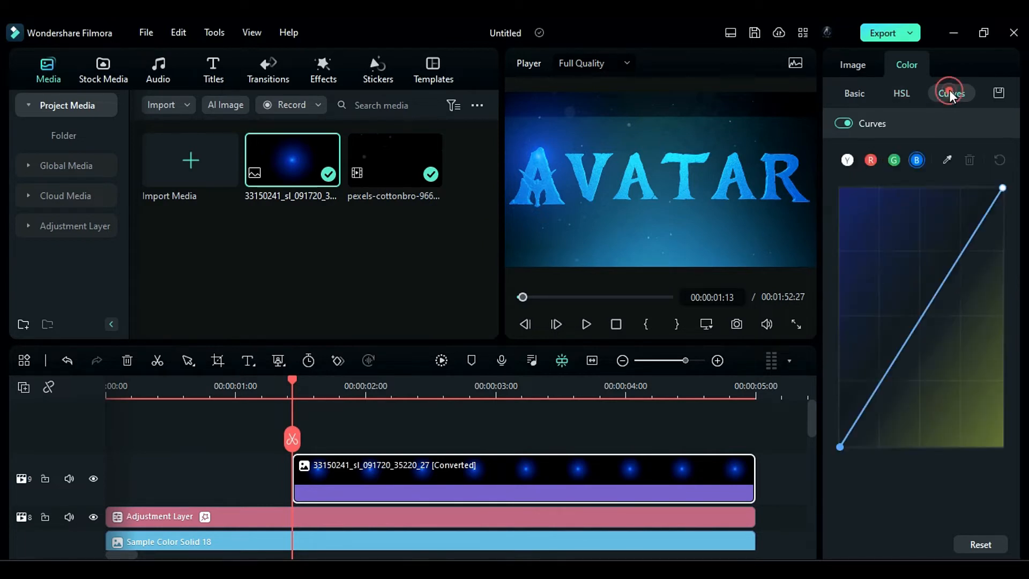
{"action": "left_click", "coordinate": [894, 164]}
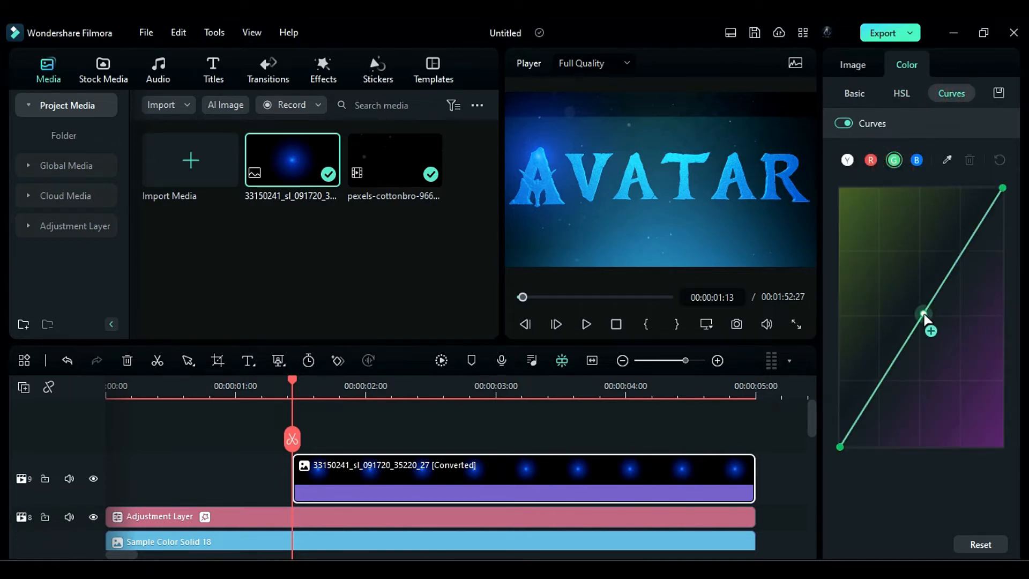
{"action": "left_click_drag", "start_coordinate": [923, 315], "coordinate": [901, 269]}
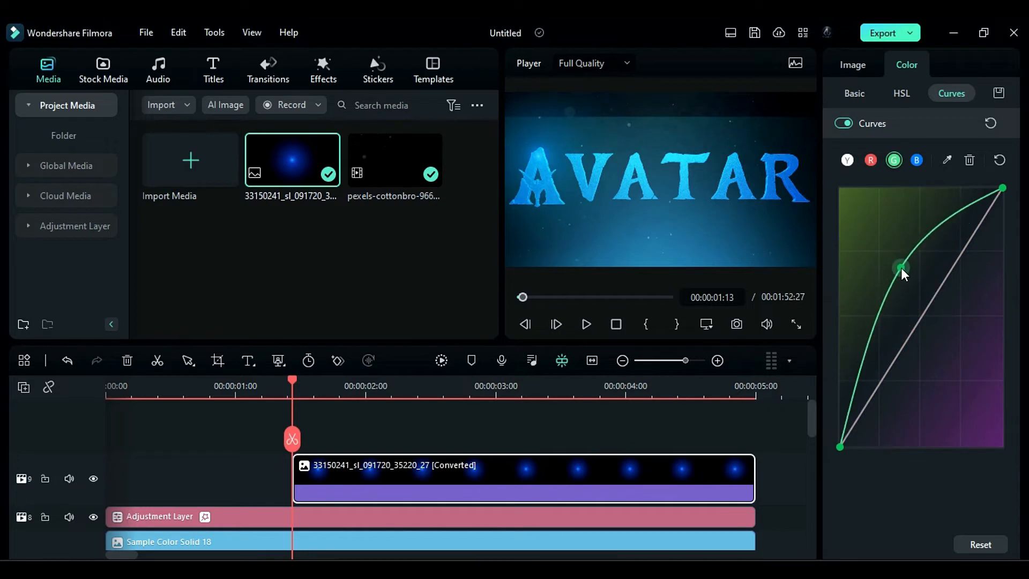
- Shrink the light image's scale to 0.01% and add a Transform keyframe at 00:00:01:13
{"action": "left_click", "coordinate": [853, 64]}
{"action": "mouse_move", "coordinate": [936, 518]}
{"action": "left_mouse_down"}
{"action": "mouse_move", "coordinate": [877, 518]}
{"action": "mouse_move", "coordinate": [946, 516]}
{"action": "left_mouse_up"}
{"action": "left_click_drag", "start_coordinate": [924, 208], "coordinate": [864, 206]}
{"action": "left_click", "coordinate": [990, 126]}
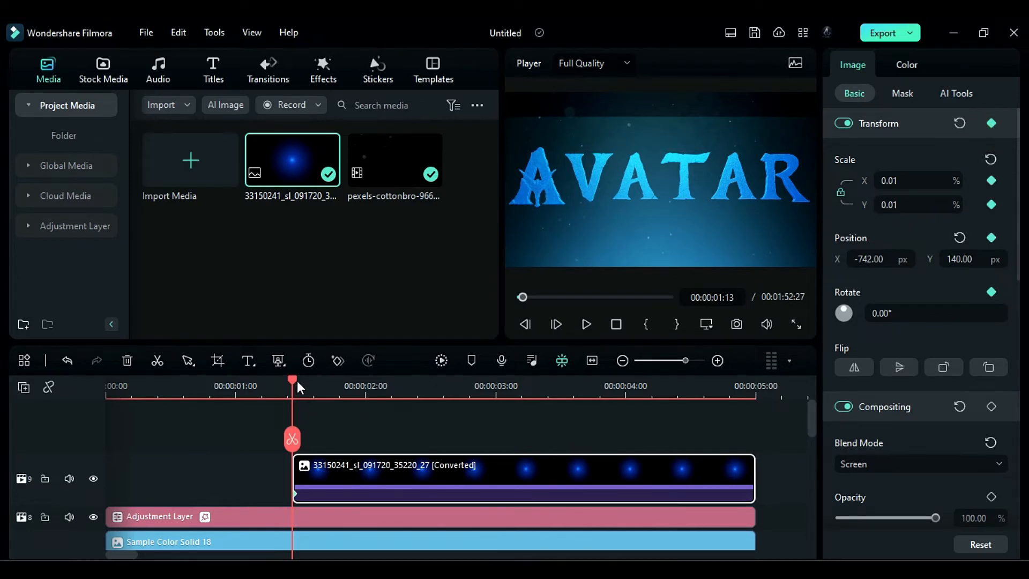
- At 00:00:02:06, set the light image's scale to 79% to create its growth keyframe
{"action": "left_click_drag", "start_coordinate": [297, 380], "coordinate": [392, 409]}
{"action": "left_click", "coordinate": [918, 206]}
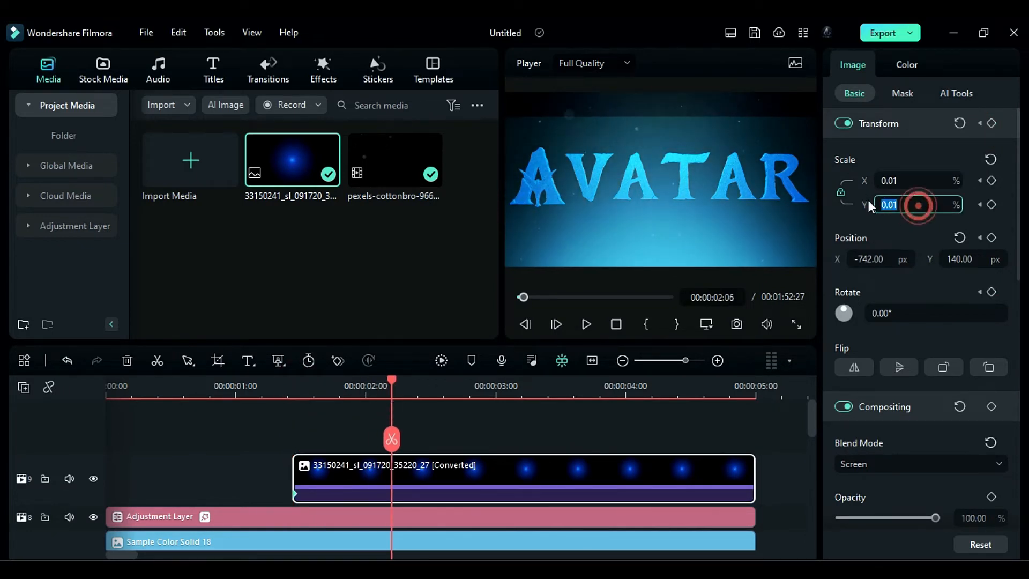
{"action": "type", "text": "79"}
{"action": "key", "text": "Return"}
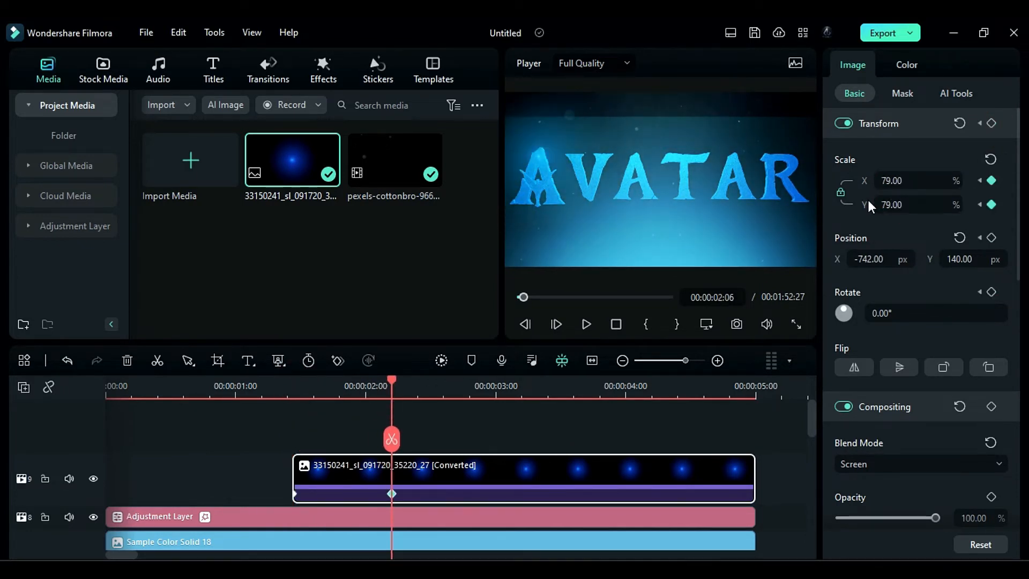
- Apply the Dream Glow effect from the NewBlue FX Filters to the blue light image clip
{"action": "left_click", "coordinate": [323, 67]}
{"action": "left_click", "coordinate": [63, 135]}
{"action": "left_click", "coordinate": [63, 226]}
{"action": "scroll", "coordinate": [292, 231], "scroll_direction": "down", "scroll_amount": 5}
{"action": "left_click_drag", "start_coordinate": [395, 283], "coordinate": [431, 472]}
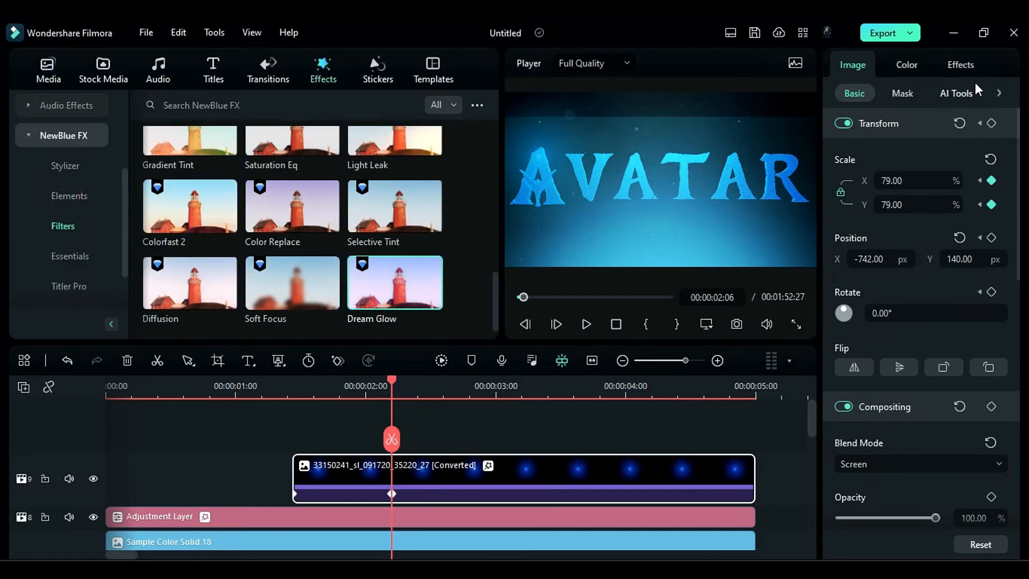
- Set Dream Glow's color to cyan, keyframe its Glow at 100 at 00:00:02:06, and raise Blur to 100
{"action": "left_click", "coordinate": [960, 65]}
{"action": "left_click", "coordinate": [849, 265]}
{"action": "left_click", "coordinate": [851, 400]}
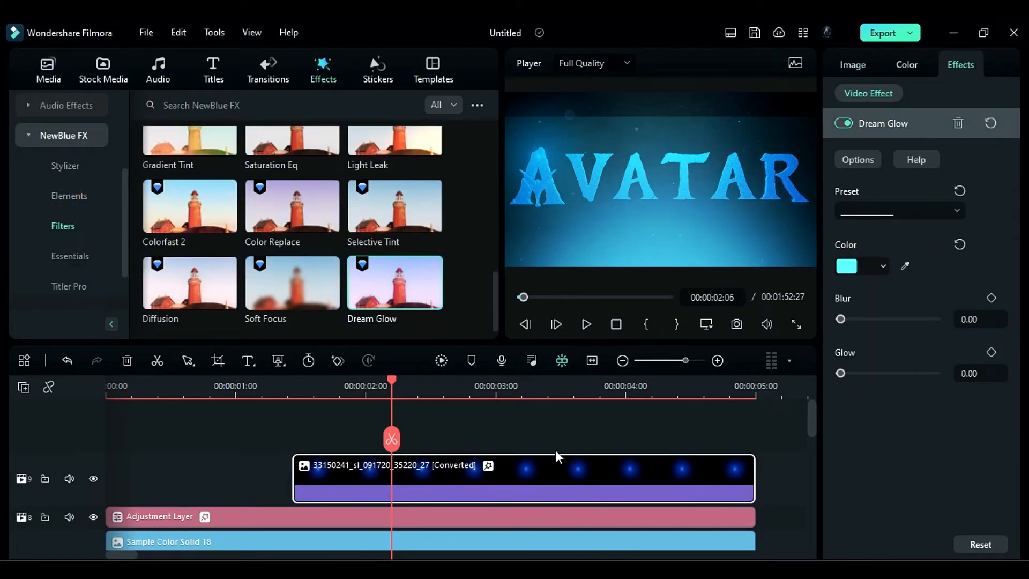
{"action": "left_click_drag", "start_coordinate": [840, 373], "coordinate": [1009, 380]}
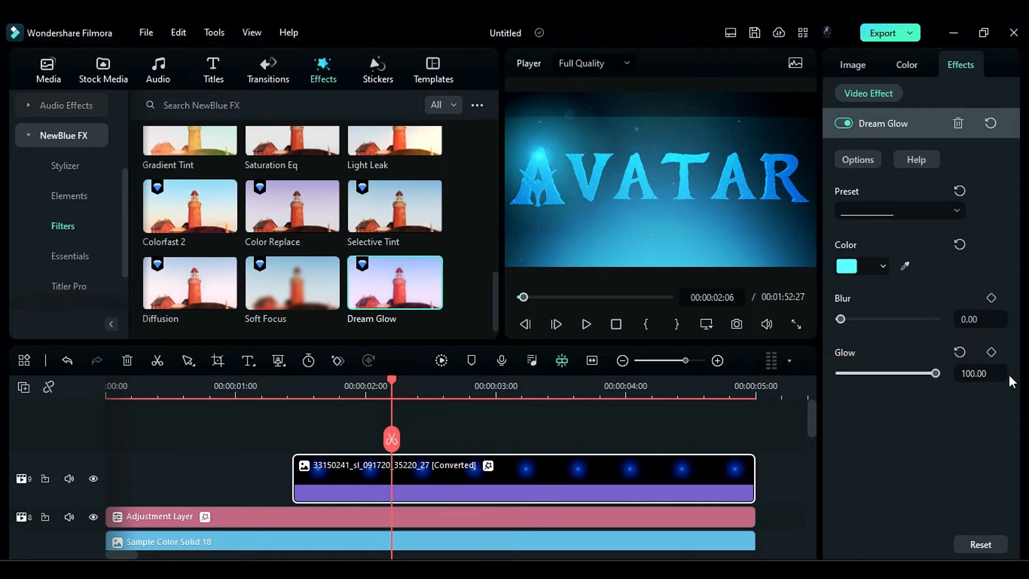
{"action": "left_click", "coordinate": [992, 353]}
{"action": "left_click_drag", "start_coordinate": [918, 322], "coordinate": [946, 323]}
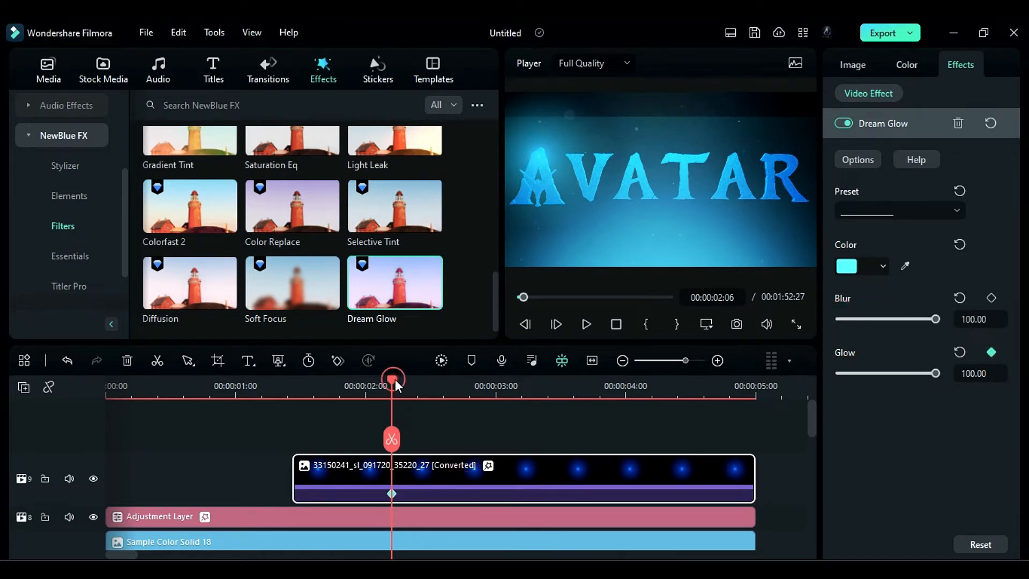
- Set Dream Glow's Glow to 21 at 00:00:02:14
{"action": "left_click_drag", "start_coordinate": [395, 378], "coordinate": [429, 391]}
{"action": "left_click", "coordinate": [986, 374]}
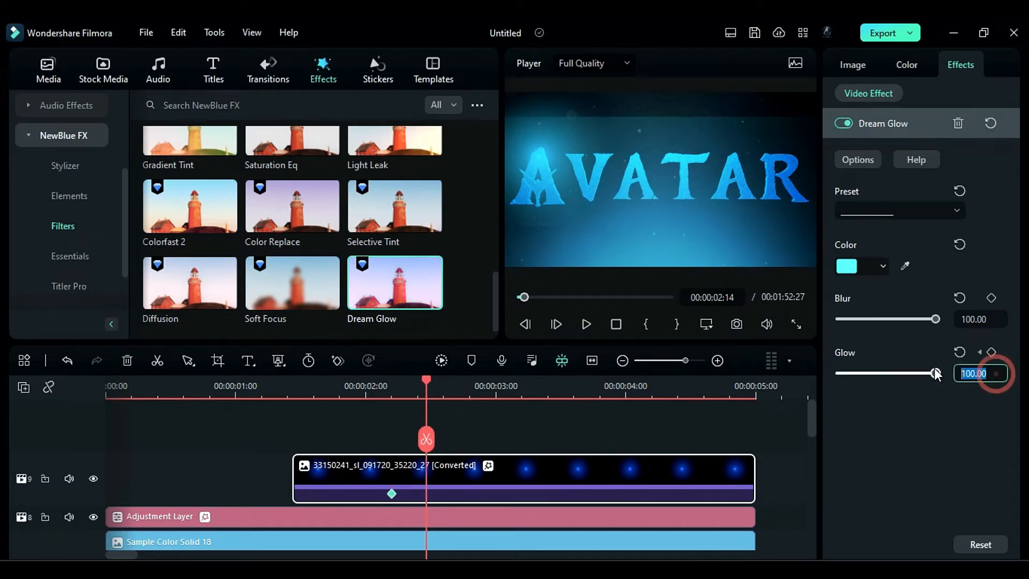
{"action": "type", "text": "21"}
{"action": "key", "text": "Return"}
- Keyframe Dream Glow's Glow at 66 shortly after 00:00:03:00 and at 37 at 00:00:04:00
{"action": "left_click_drag", "start_coordinate": [449, 389], "coordinate": [626, 437]}
{"action": "left_click", "coordinate": [980, 370]}
{"action": "type", "text": "66"}
{"action": "key", "text": "Return"}
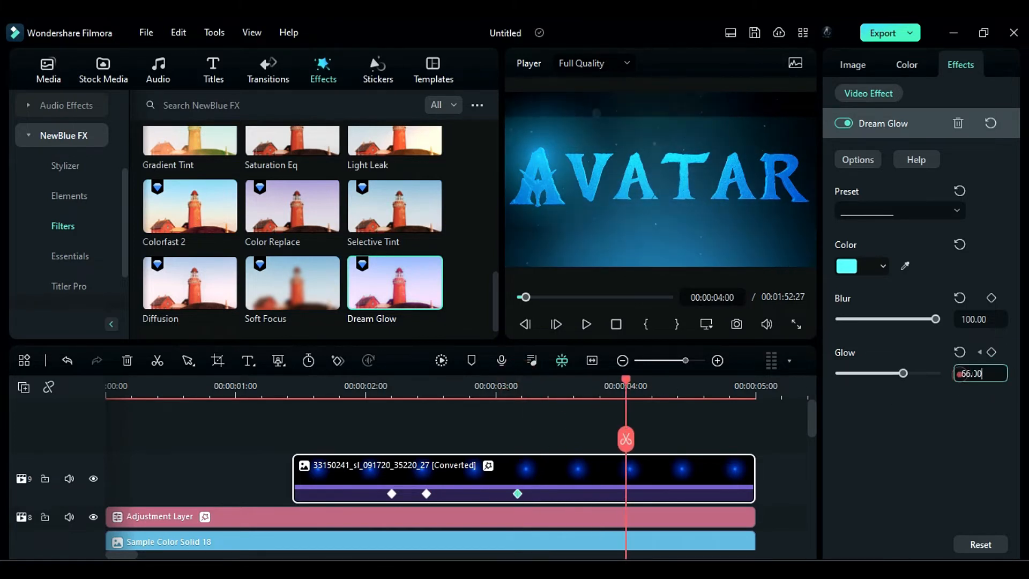
{"action": "left_click", "coordinate": [960, 374]}
{"action": "type", "text": "37"}
{"action": "key", "text": "Return"}
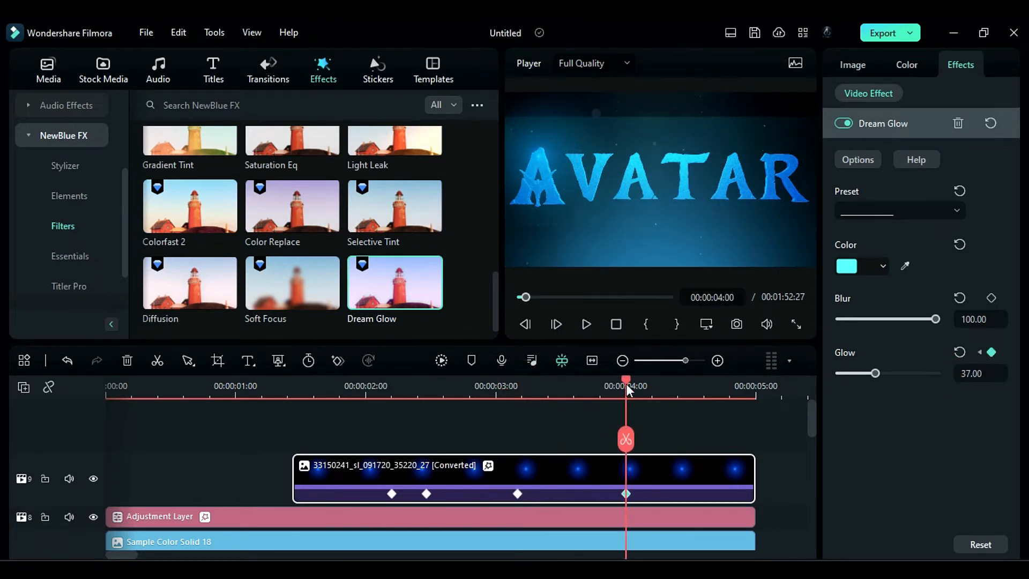
- Set Dream Glow's Glow to 66 at 00:00:04:29
{"action": "left_click_drag", "start_coordinate": [626, 384], "coordinate": [750, 413]}
{"action": "left_click", "coordinate": [970, 373]}
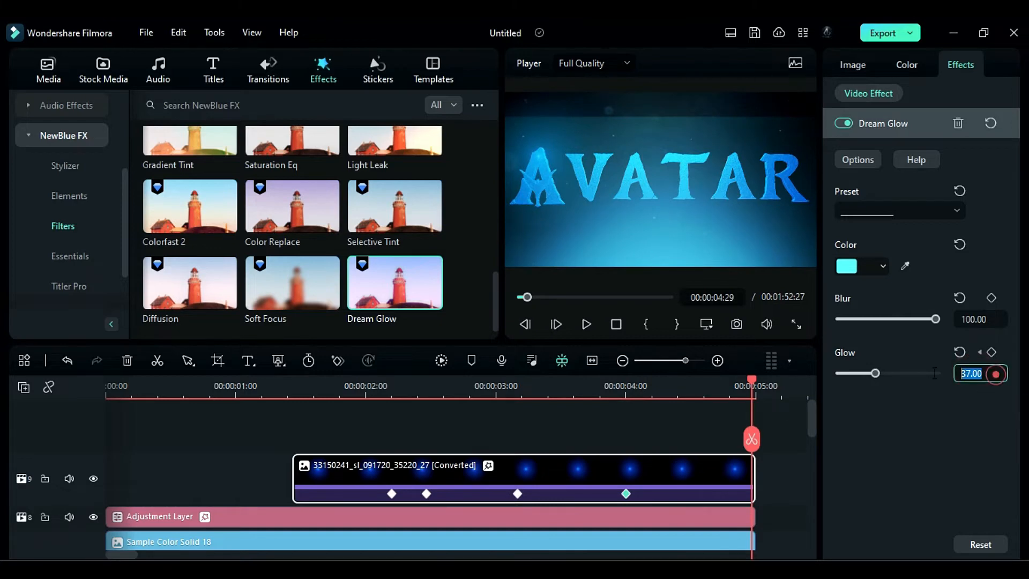
{"action": "type", "text": "66"}
{"action": "key", "text": "Return"}
- Place the Black solid color from the stock media on a new track above the light image, starting at 00:00
{"action": "left_click", "coordinate": [249, 387]}
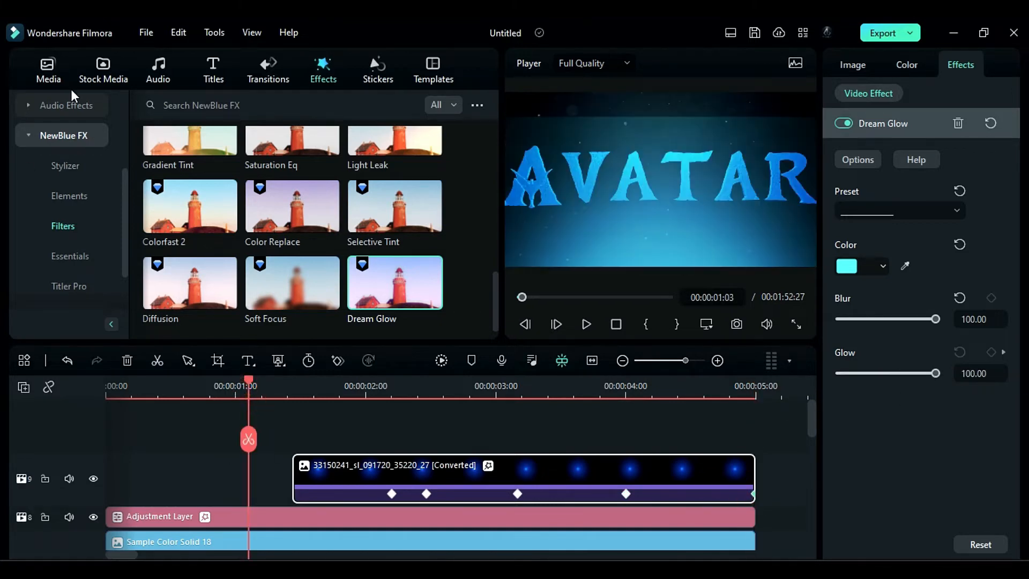
{"action": "left_click", "coordinate": [103, 70]}
{"action": "scroll", "coordinate": [184, 194], "scroll_direction": "up", "scroll_amount": 15}
{"action": "left_click_drag", "start_coordinate": [187, 182], "coordinate": [168, 468]}
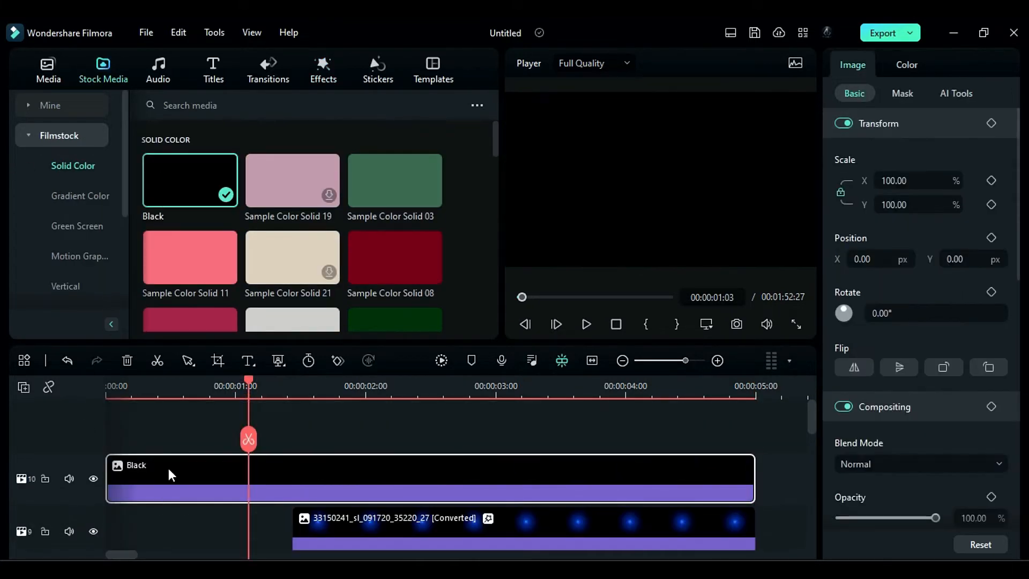
- Zoom out the preview and draw a closed mask on the black solid, leaving the area around the title's first letter uncovered
{"action": "left_click", "coordinate": [903, 93]}
{"action": "left_click", "coordinate": [945, 134]}
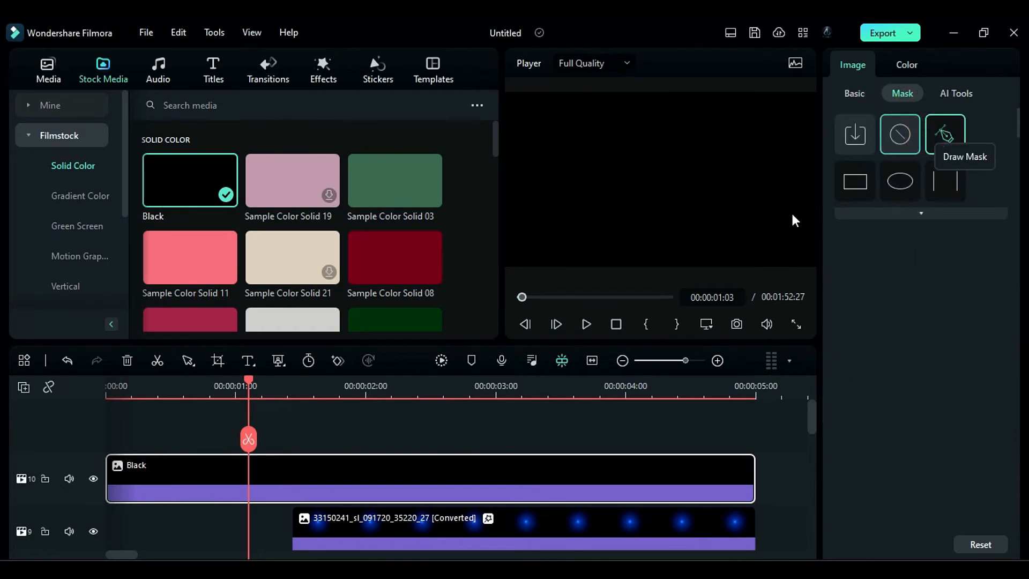
{"action": "left_click", "coordinate": [706, 324]}
{"action": "mouse_move", "coordinate": [702, 411]}
{"action": "left_click", "coordinate": [596, 426]}
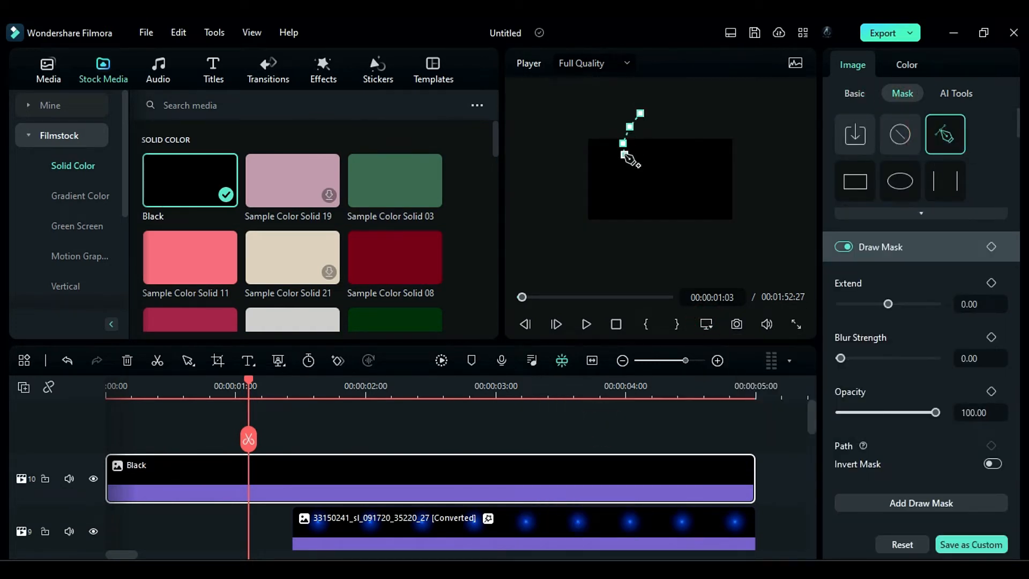
{"action": "left_click", "coordinate": [776, 174]}
{"action": "left_click", "coordinate": [779, 139]}
{"action": "left_click", "coordinate": [758, 106]}
{"action": "left_click", "coordinate": [691, 100]}
{"action": "left_click", "coordinate": [667, 104]}
{"action": "left_click", "coordinate": [640, 114]}
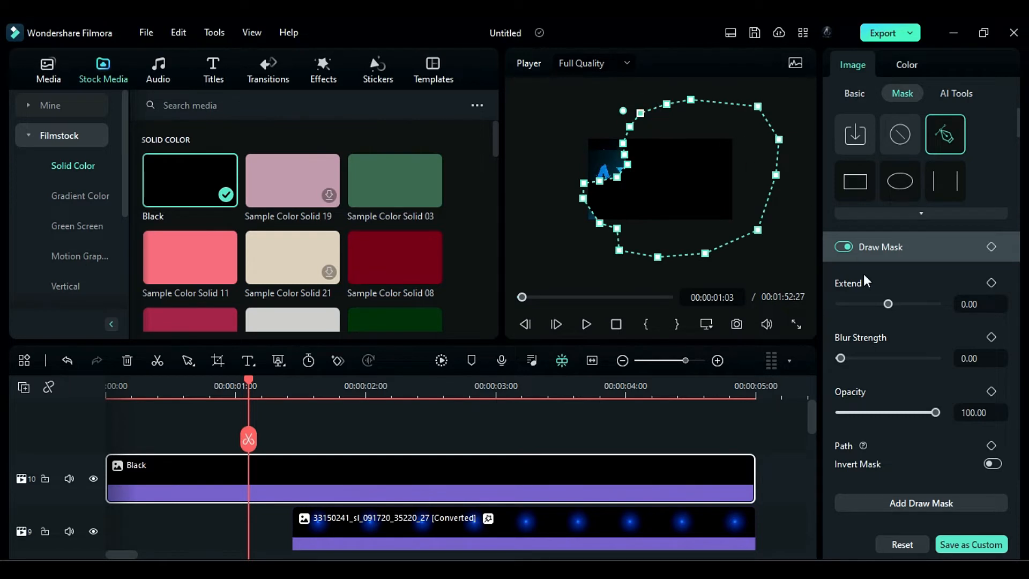
- Set the drawn mask's Extend to -25.40 and its Blur Strength to 100
{"action": "left_click_drag", "start_coordinate": [888, 304], "coordinate": [882, 304]}
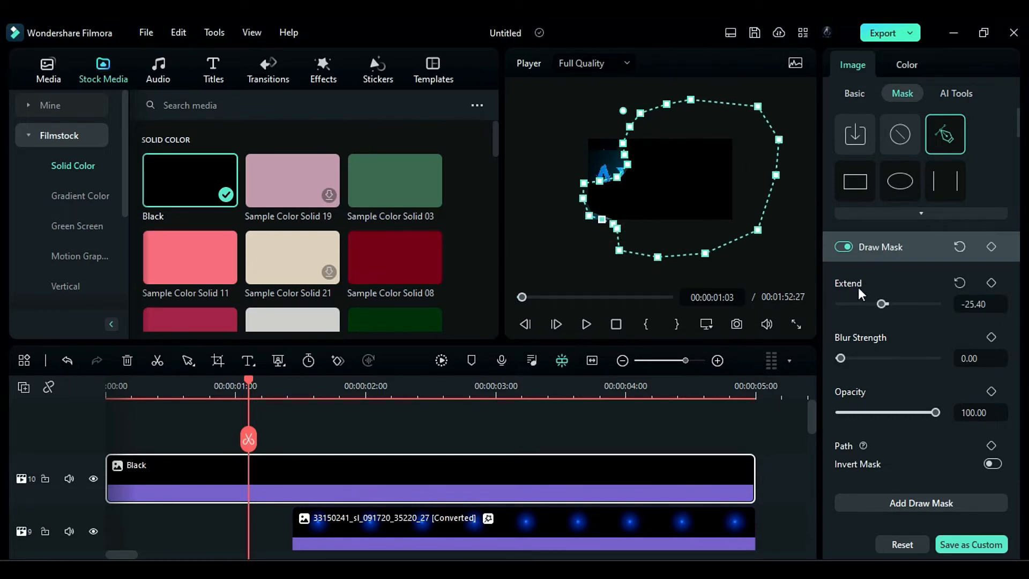
{"action": "left_click_drag", "start_coordinate": [841, 359], "coordinate": [959, 374]}
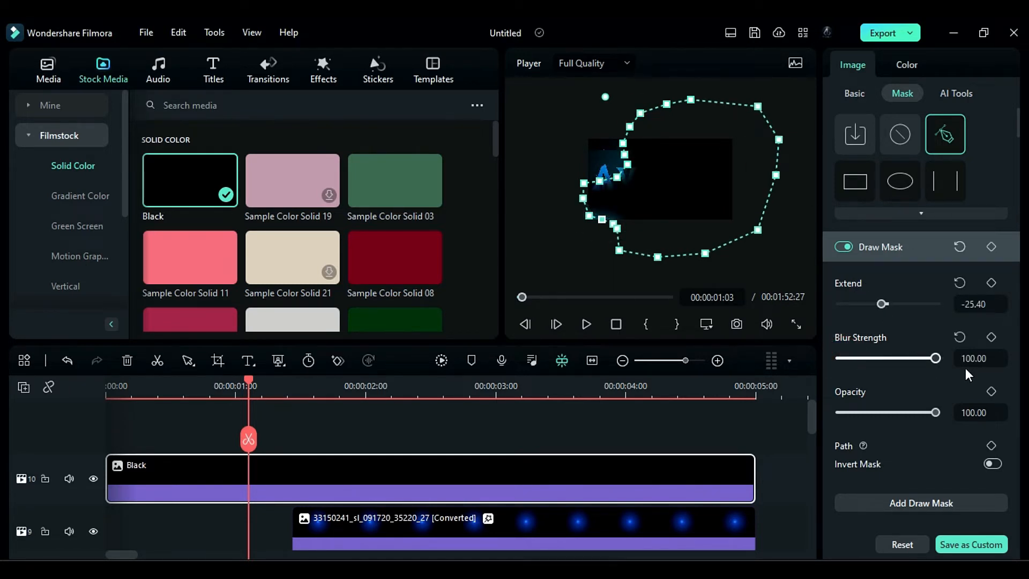
- At the start of the timeline, set the black solid's scale to 242%
{"action": "left_click_drag", "start_coordinate": [185, 385], "coordinate": [92, 393]}
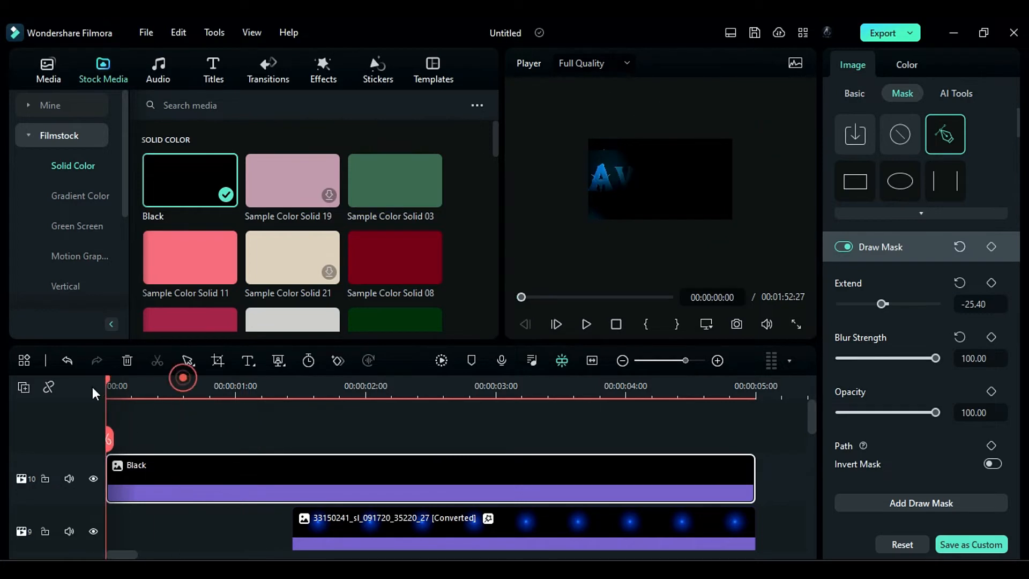
{"action": "left_click", "coordinate": [863, 92]}
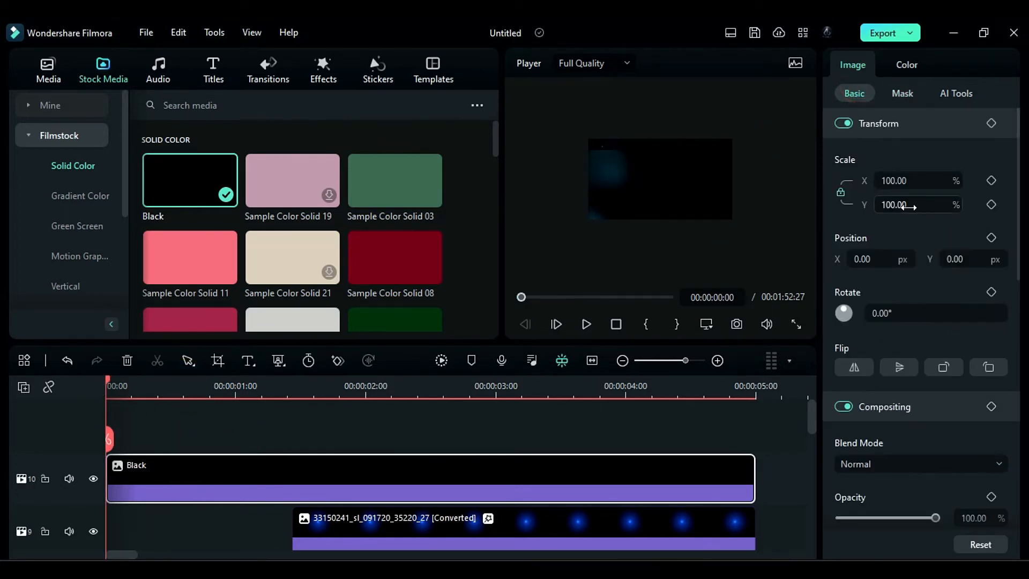
{"action": "left_click", "coordinate": [930, 205]}
{"action": "type", "text": "242"}
{"action": "key", "text": "Return"}
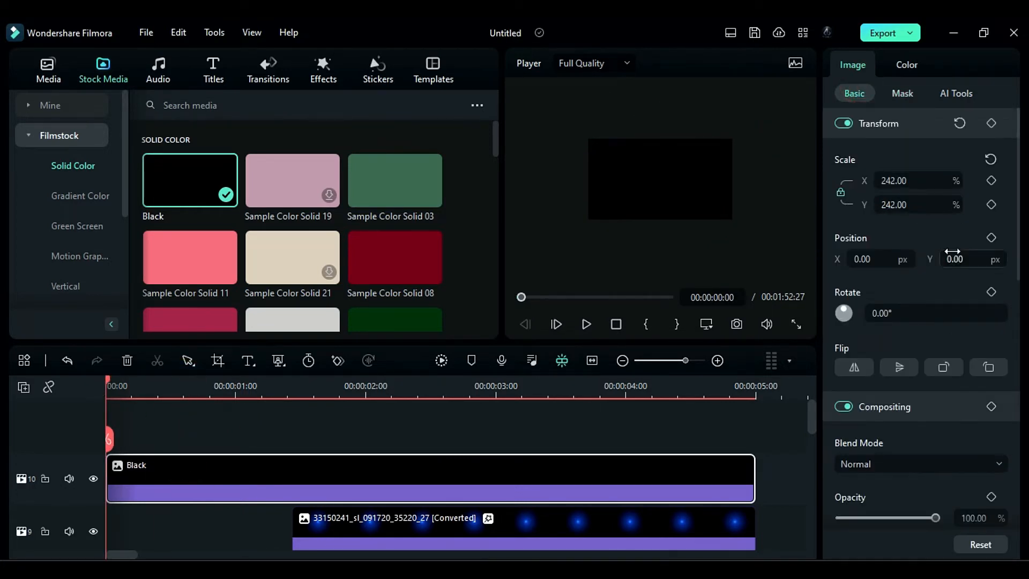
- Move the black solid to X 238 px, rotate it to -30° and add a Transform keyframe at the start
{"action": "left_click_drag", "start_coordinate": [871, 260], "coordinate": [943, 259]}
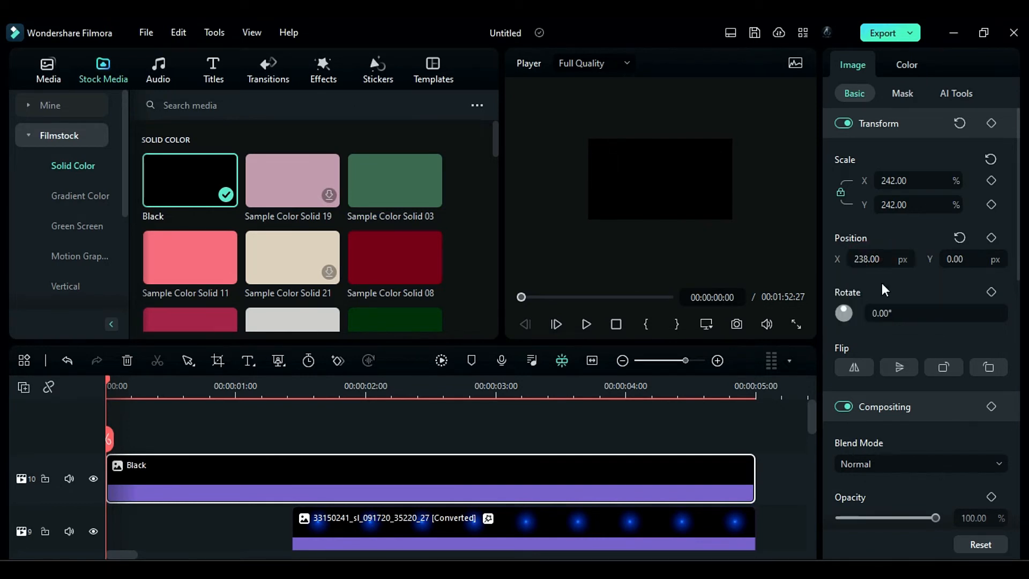
{"action": "left_click", "coordinate": [901, 313]}
{"action": "type", "text": "-30"}
{"action": "key", "text": "Return"}
{"action": "left_click", "coordinate": [991, 125]}
- At 00:00:00:28, move the black solid to X 3072 px and rotate it to -19° to reveal the title
{"action": "left_click_drag", "start_coordinate": [107, 378], "coordinate": [226, 420]}
{"action": "left_click_drag", "start_coordinate": [869, 259], "coordinate": [976, 258]}
{"action": "left_click_drag", "start_coordinate": [885, 314], "coordinate": [908, 314]}
{"action": "left_click_drag", "start_coordinate": [871, 259], "coordinate": [922, 260]}
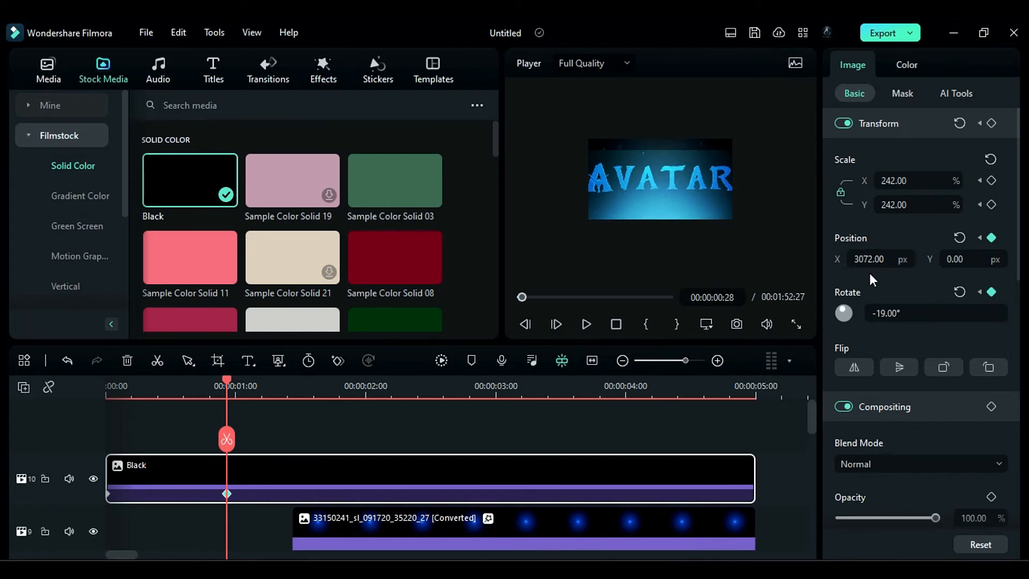
{"action": "left_click_drag", "start_coordinate": [108, 383], "coordinate": [232, 435]}
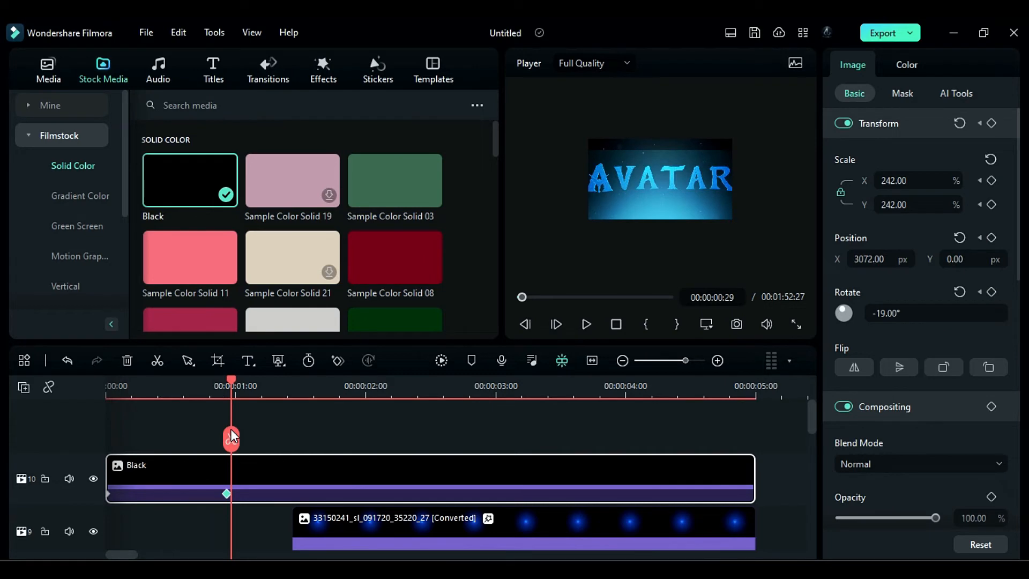
- Add a Default Title above the black solid from 00:00:01:04, trimmed to end at 00:00:05:00, and open its text settings
{"action": "left_click_drag", "start_coordinate": [238, 387], "coordinate": [254, 390]}
{"action": "left_click", "coordinate": [213, 70]}
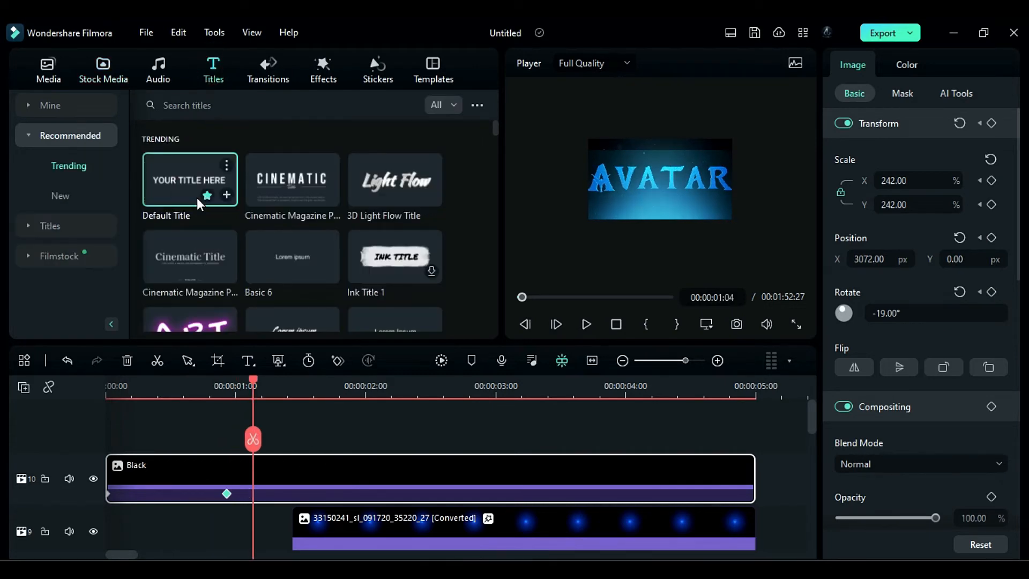
{"action": "left_click_drag", "start_coordinate": [197, 197], "coordinate": [255, 427]}
{"action": "left_click", "coordinate": [756, 386]}
{"action": "left_click", "coordinate": [755, 439]}
{"action": "left_click", "coordinate": [781, 465]}
{"action": "key", "text": "Delete"}
{"action": "double_click", "coordinate": [306, 468]}
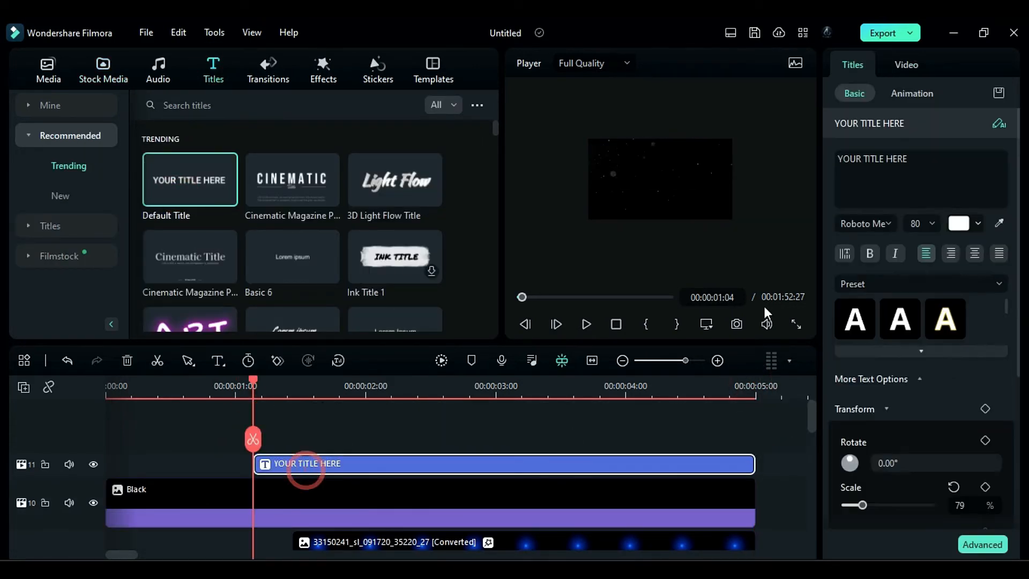
- Set the title's font to Montserrat Bold, its text to THE WAY OF WATER and its font size to 32
{"action": "left_click", "coordinate": [871, 225]}
{"action": "type", "text": "mont"}
{"action": "left_click", "coordinate": [816, 363]}
{"action": "left_click_drag", "start_coordinate": [911, 162], "coordinate": [799, 160]}
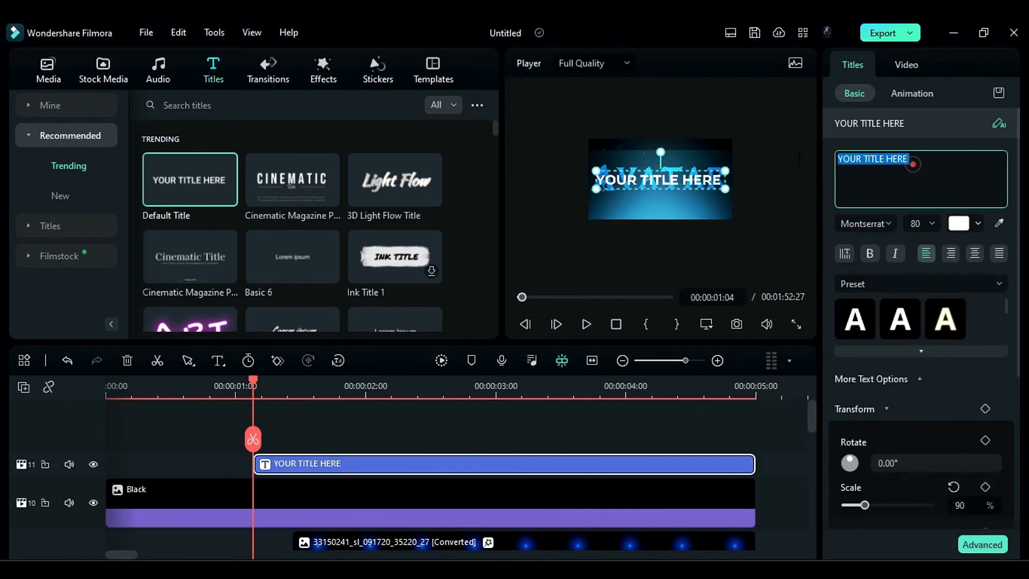
{"action": "type", "text": "THE WAY OF WATER"}
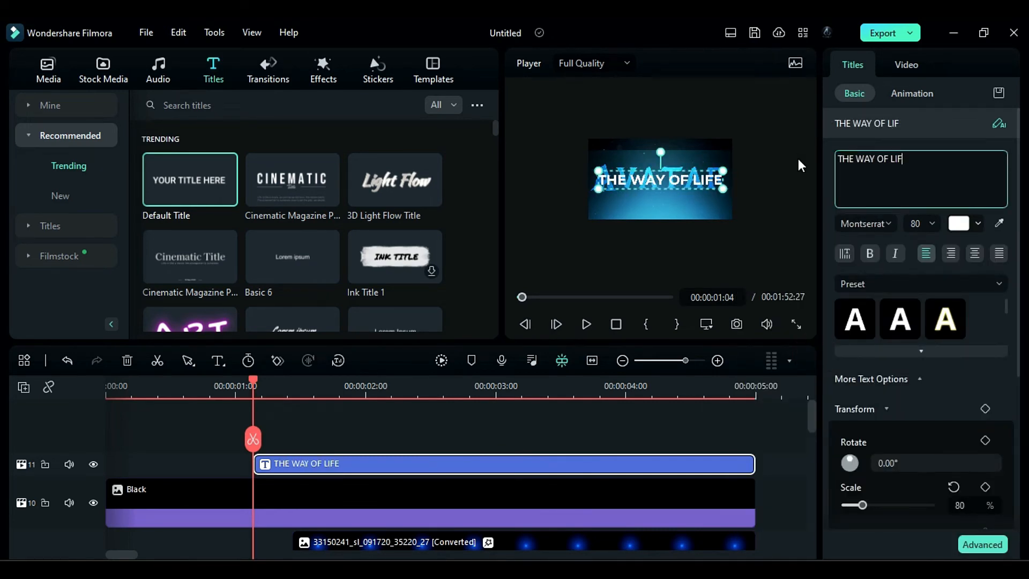
{"action": "left_click", "coordinate": [919, 231]}
{"action": "type", "text": "32"}
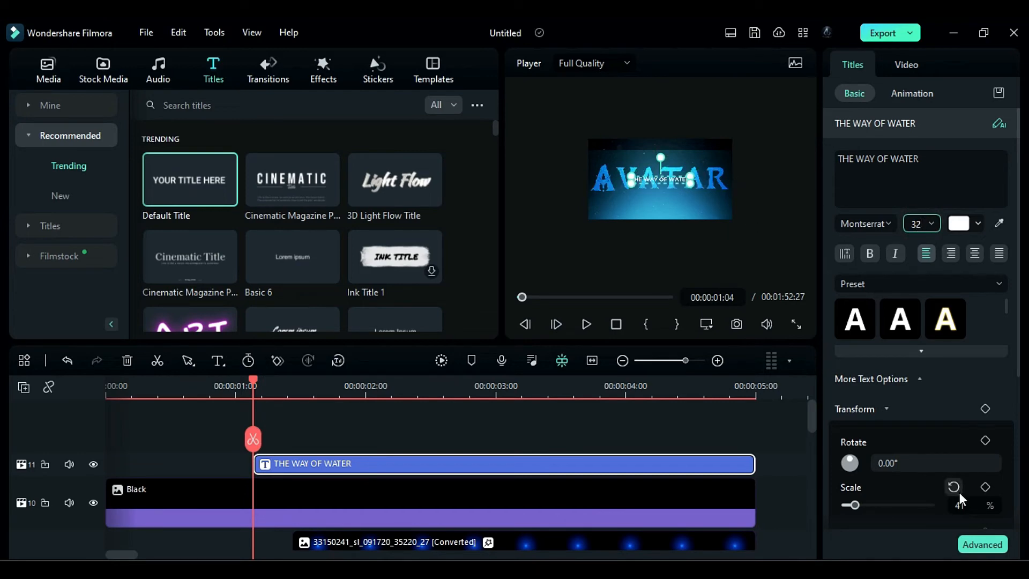
- In the advanced text editor, position the subtitle just below AVATAR, set its letter spacing to 12, give it a blue fill and apply
{"action": "left_click", "coordinate": [981, 542]}
{"action": "left_click_drag", "start_coordinate": [372, 227], "coordinate": [375, 246]}
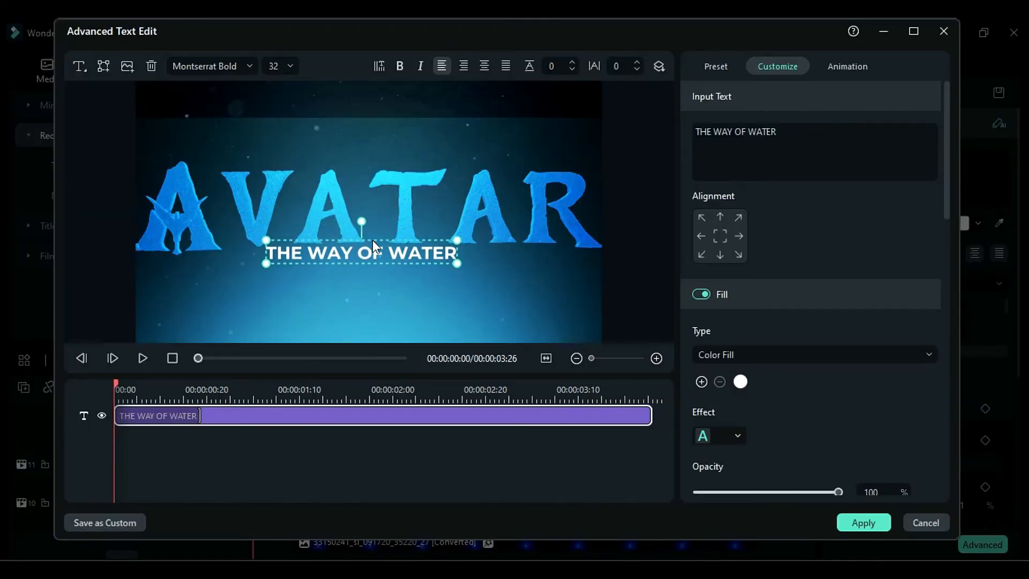
{"action": "left_click_drag", "start_coordinate": [616, 64], "coordinate": [622, 65]}
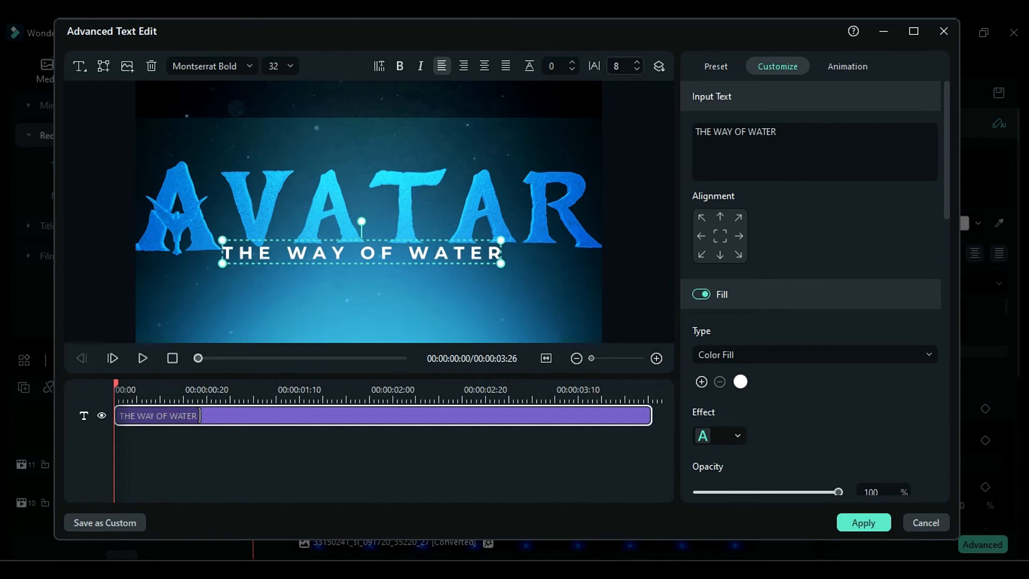
{"action": "left_click_drag", "start_coordinate": [350, 240], "coordinate": [368, 242]}
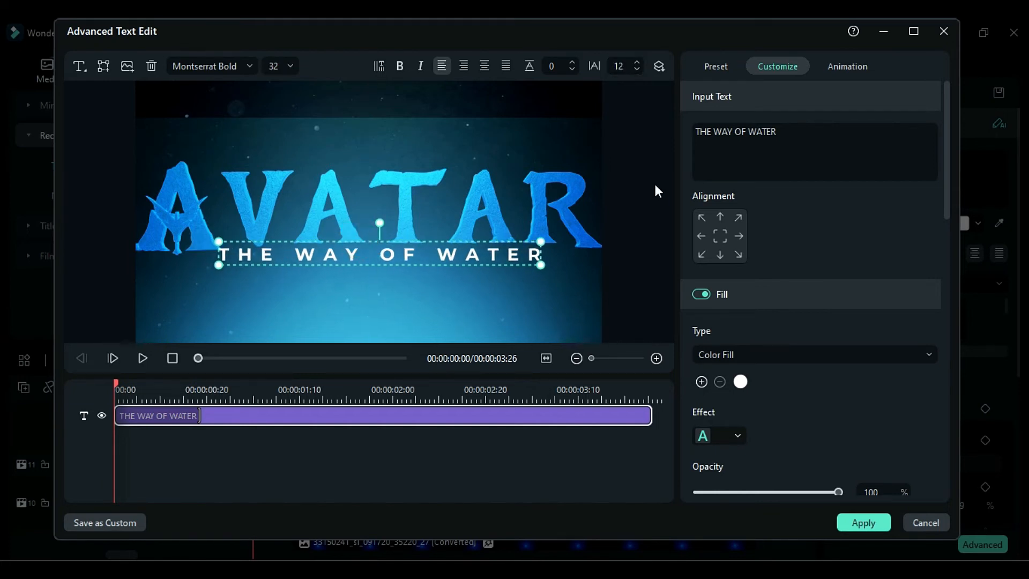
{"action": "left_click", "coordinate": [740, 381]}
{"action": "left_click", "coordinate": [777, 506]}
{"action": "left_click", "coordinate": [863, 523]}
- Fade in the subtitle with opacity keyframes of 0% at 00:00:01:04 and 80% just before 00:00:02:00
{"action": "left_click_drag", "start_coordinate": [1017, 356], "coordinate": [1026, 513]}
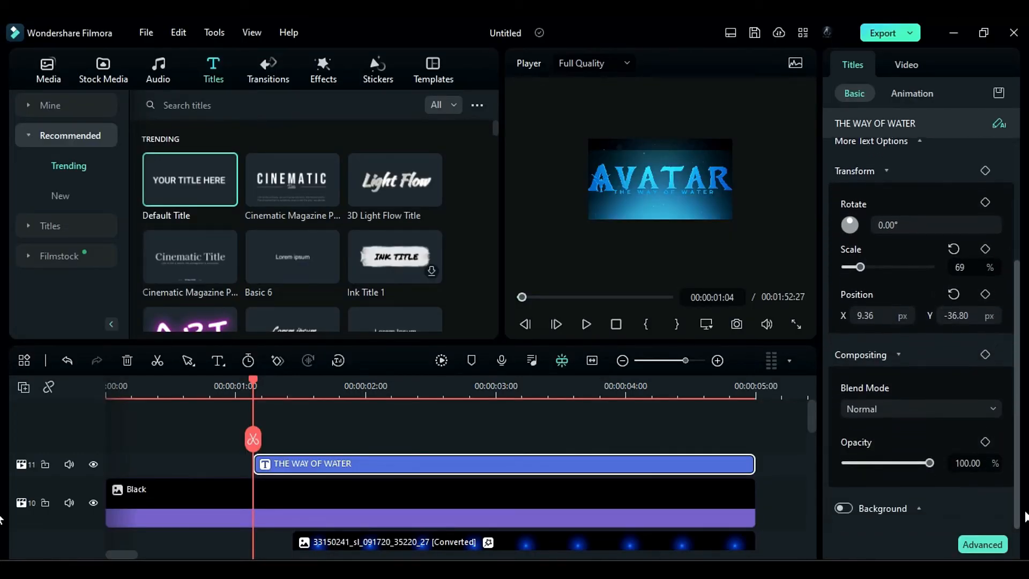
{"action": "left_click", "coordinate": [985, 442]}
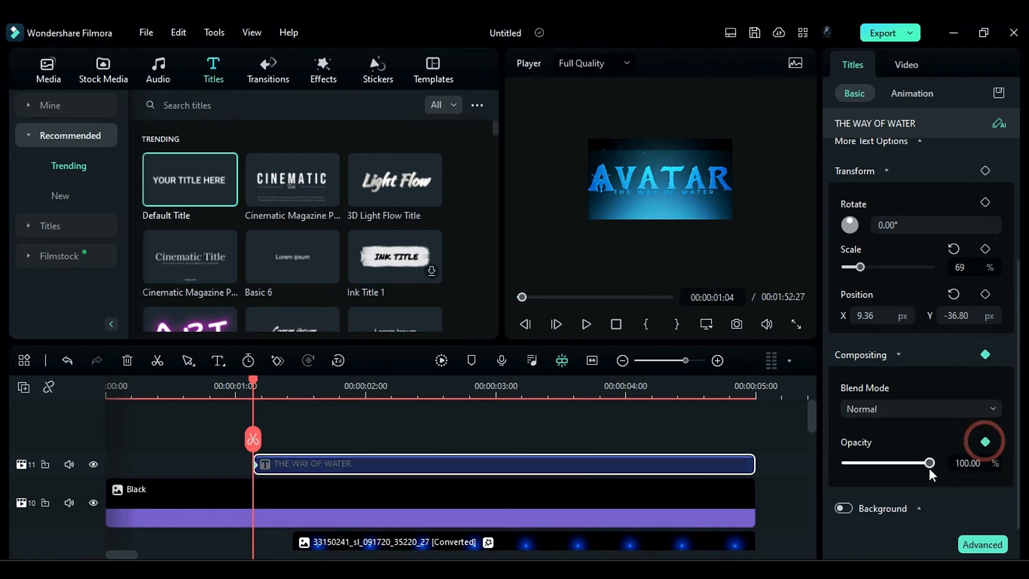
{"action": "left_click_drag", "start_coordinate": [928, 463], "coordinate": [824, 470]}
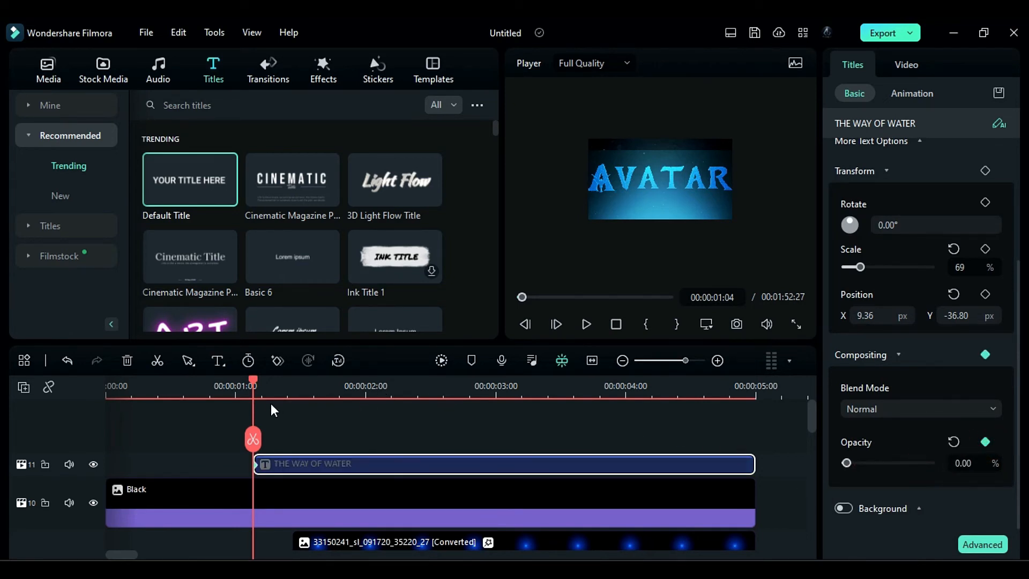
{"action": "left_click_drag", "start_coordinate": [261, 383], "coordinate": [362, 397]}
{"action": "left_click_drag", "start_coordinate": [847, 463], "coordinate": [912, 463]}
- Add Lens Flares Element 11 above the subtitle from 00:00:01:24, trimmed to end at 00:00:05:00
{"action": "left_click", "coordinate": [378, 70]}
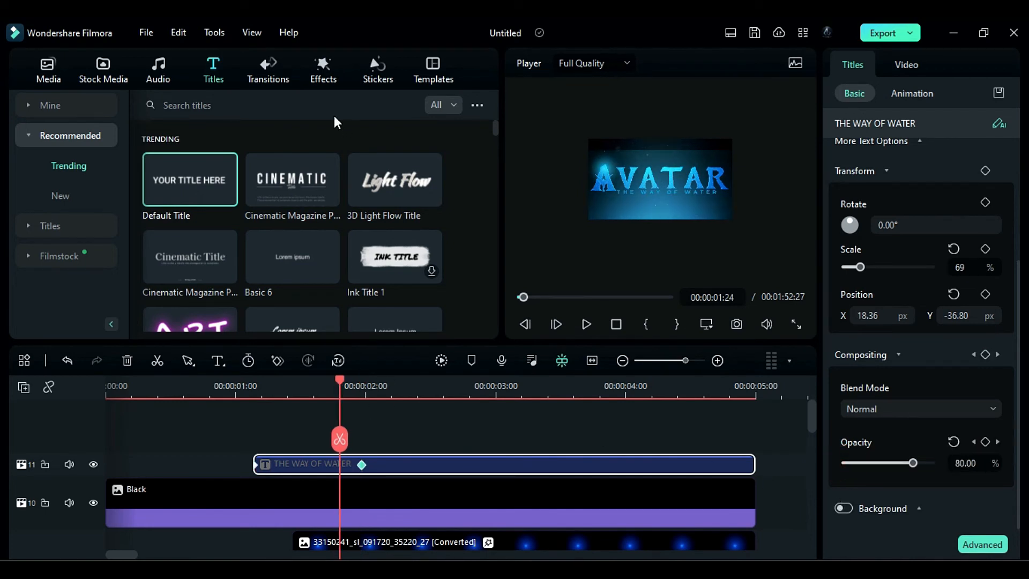
{"action": "left_click", "coordinate": [33, 196]}
{"action": "scroll", "coordinate": [66, 252], "scroll_direction": "down", "scroll_amount": 10}
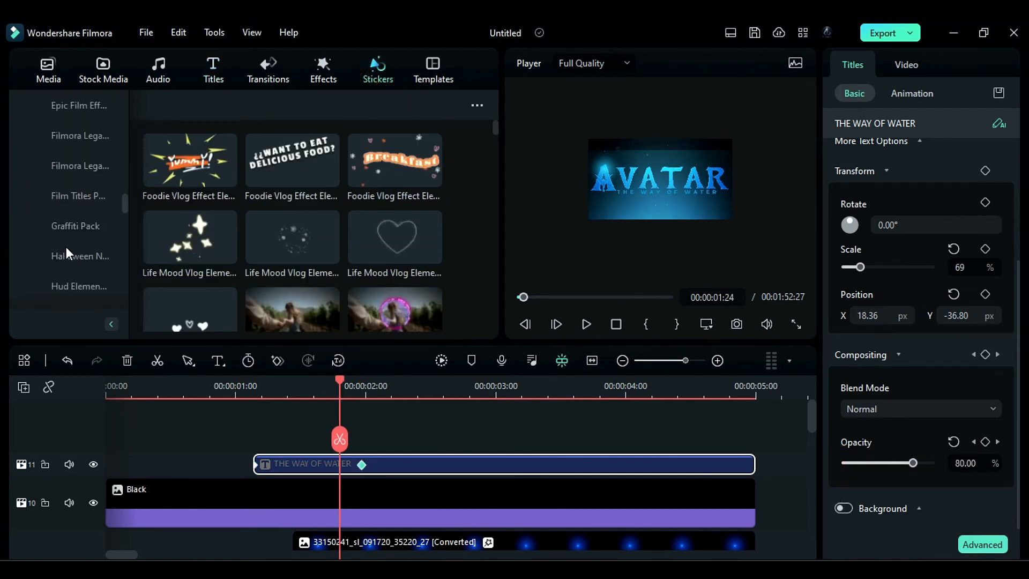
{"action": "left_click", "coordinate": [72, 286]}
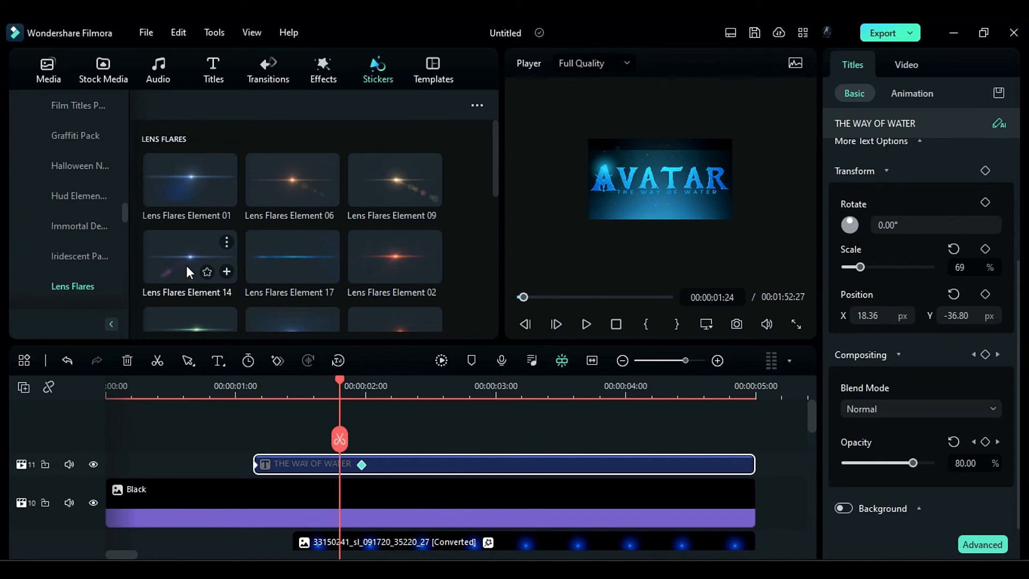
{"action": "scroll", "coordinate": [265, 255], "scroll_direction": "down", "scroll_amount": 5}
{"action": "left_click_drag", "start_coordinate": [389, 252], "coordinate": [355, 451]}
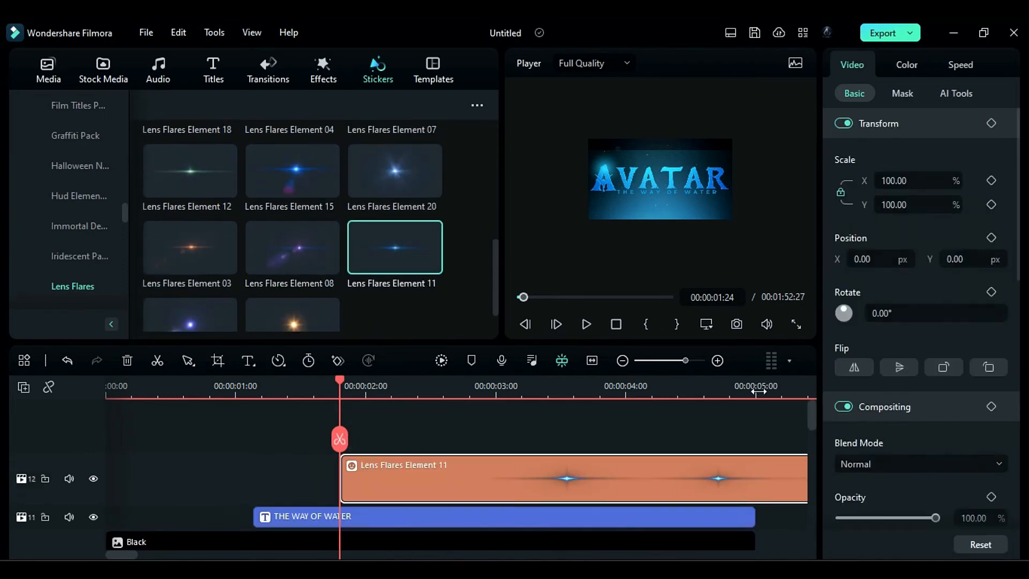
{"action": "left_click", "coordinate": [338, 391]}
- Scale the lens flare to 150% and position it under the subtitle at X 30 px, Y -226 px
{"action": "left_click_drag", "start_coordinate": [337, 392], "coordinate": [392, 391]}
{"action": "left_click", "coordinate": [478, 477]}
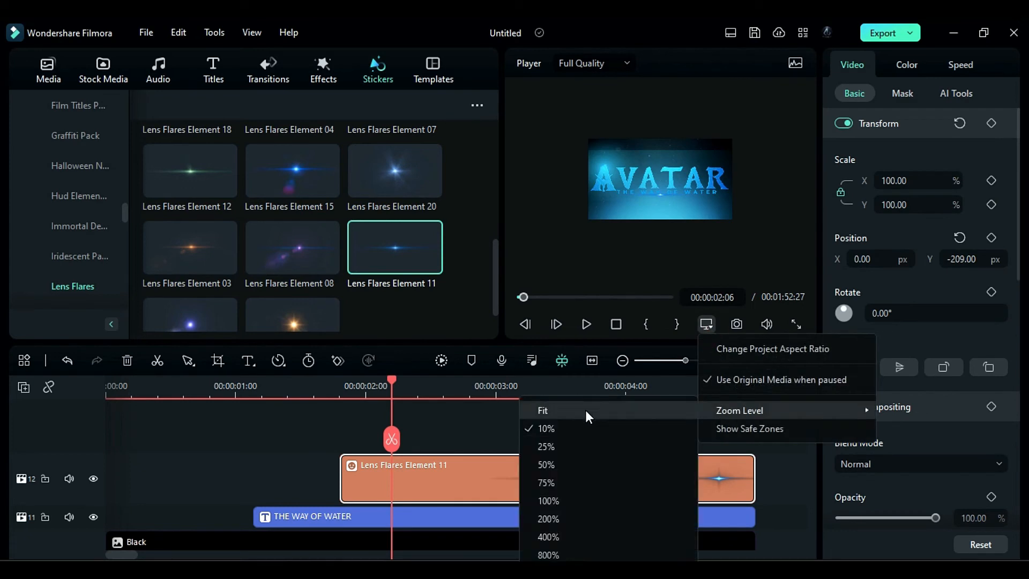
{"action": "left_click", "coordinate": [586, 413]}
{"action": "left_click_drag", "start_coordinate": [954, 259], "coordinate": [958, 258]}
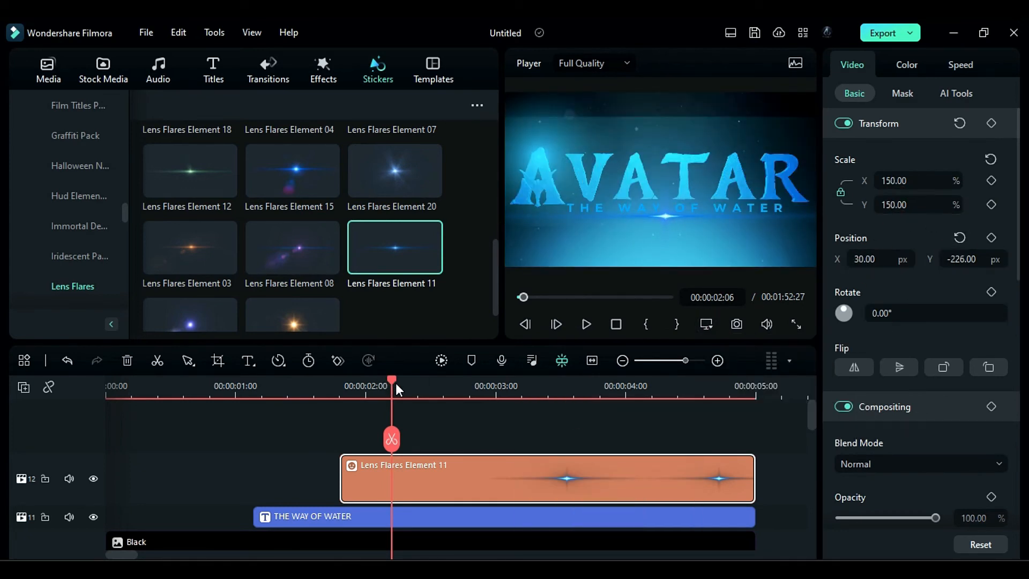
- Fade out the lens flare with opacity keyframes of 100% at 00:00:04:13 and 0% at 00:00:04:27
{"action": "left_click_drag", "start_coordinate": [395, 383], "coordinate": [682, 436]}
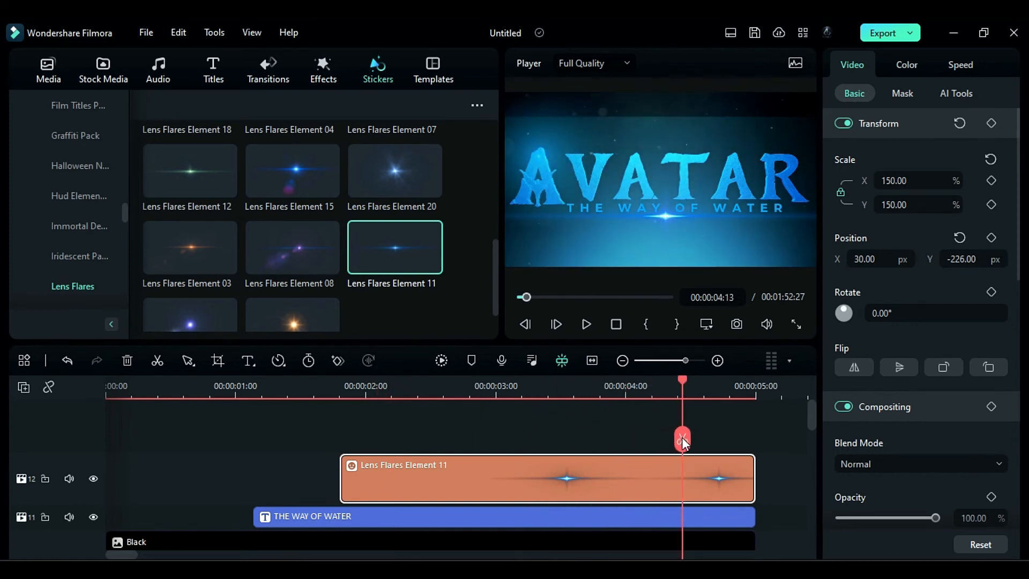
{"action": "left_click", "coordinate": [991, 496]}
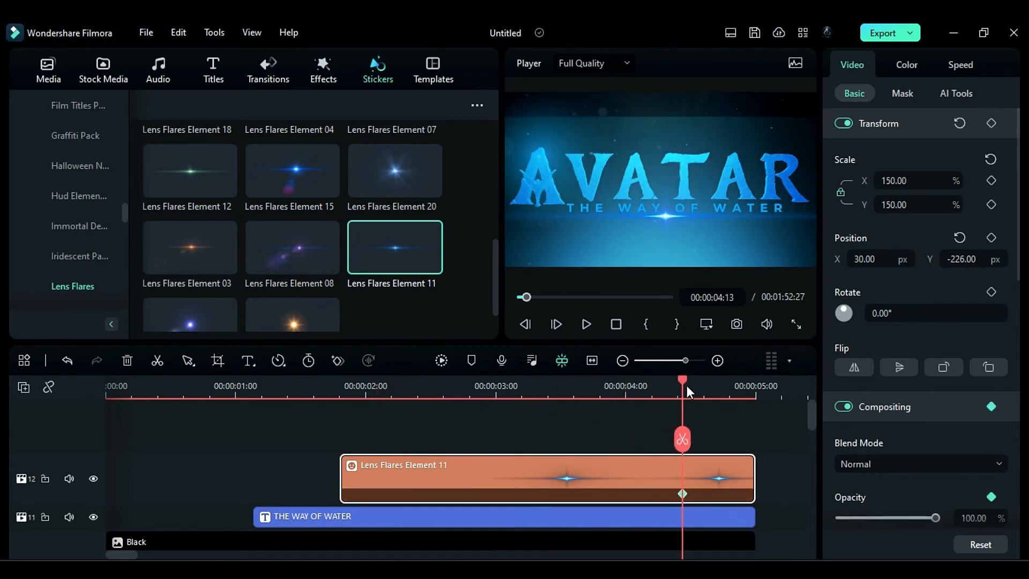
{"action": "left_click_drag", "start_coordinate": [687, 385], "coordinate": [743, 408]}
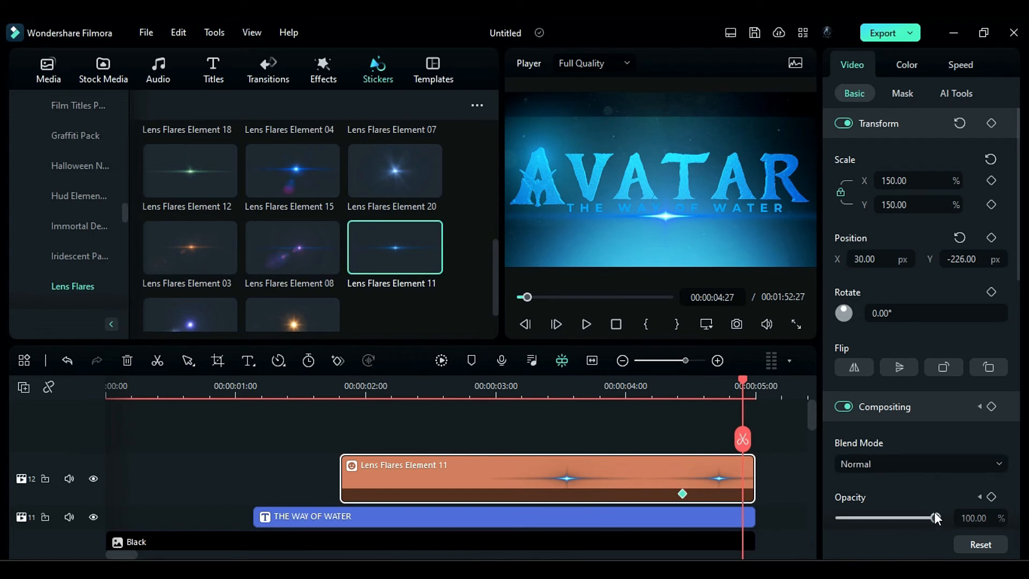
{"action": "left_click_drag", "start_coordinate": [921, 522], "coordinate": [829, 524]}
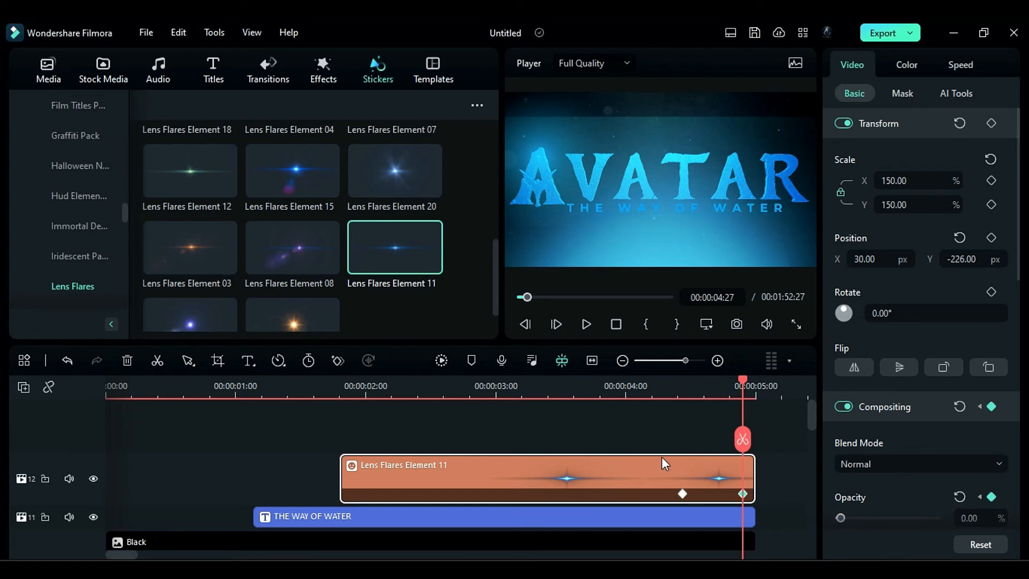
- Place the pexels-cottonbro-9665235 particle clip on a new top track from the start and cut off everything after 00:00:05:00
{"action": "scroll", "coordinate": [631, 464], "scroll_direction": "down", "scroll_amount": 8}
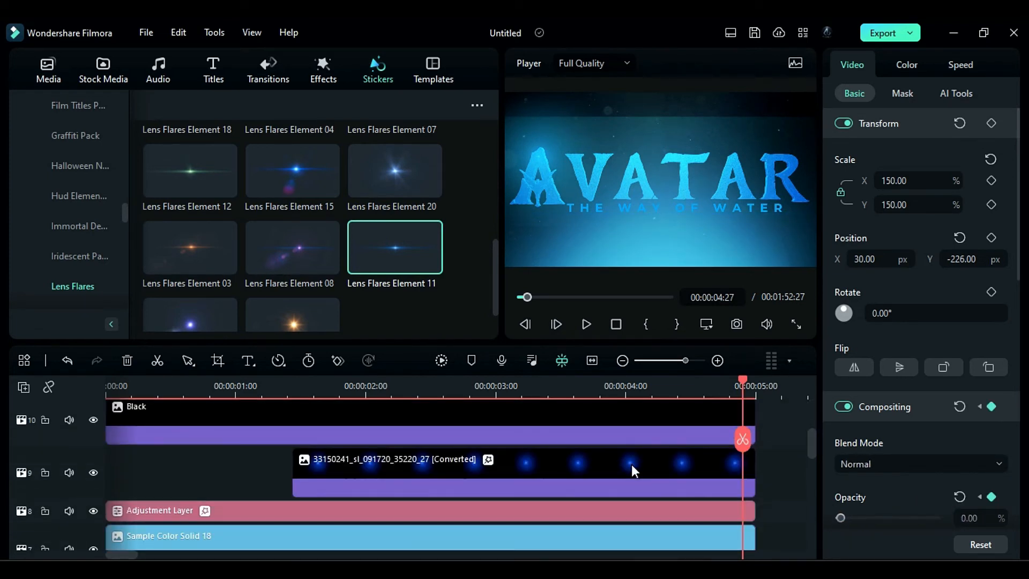
{"action": "left_click_drag", "start_coordinate": [779, 482], "coordinate": [138, 445]}
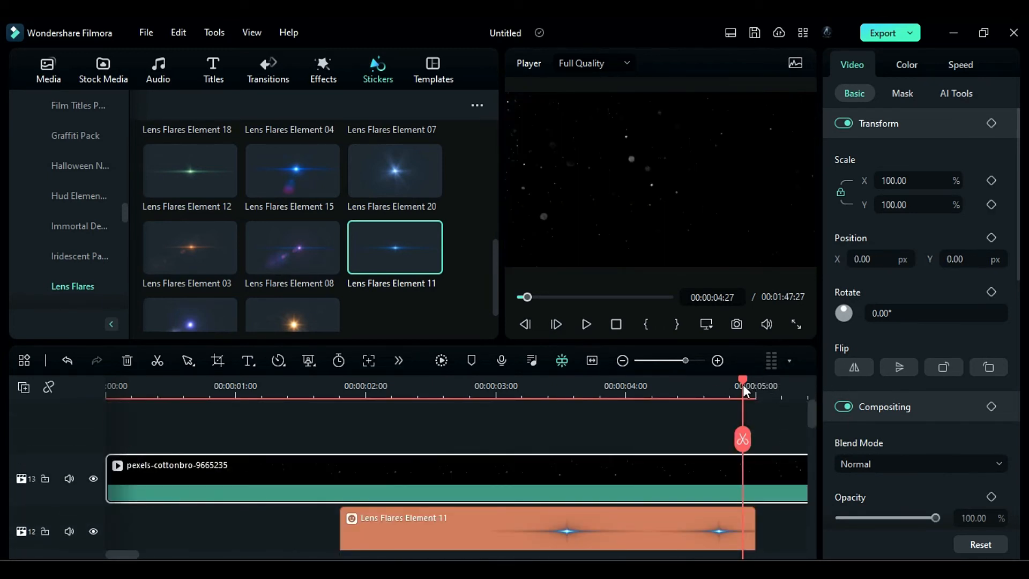
{"action": "left_click_drag", "start_coordinate": [743, 385], "coordinate": [755, 390]}
{"action": "left_click", "coordinate": [756, 440]}
{"action": "key", "text": "Delete"}
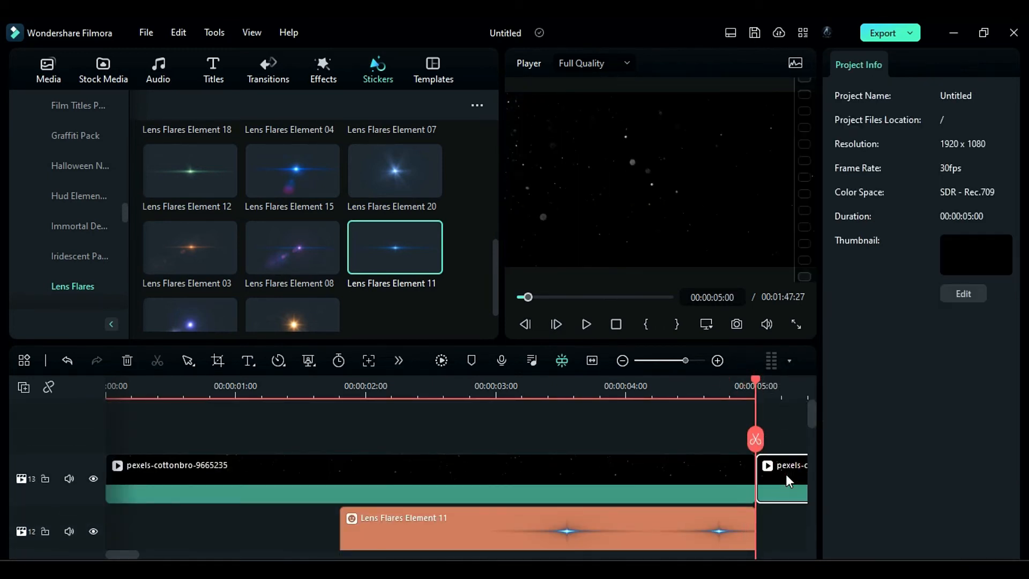
- Set the top particle clip's blend mode to Color Dodge and its scale to 148%
{"action": "left_click", "coordinate": [937, 464]}
{"action": "scroll", "coordinate": [925, 368], "scroll_direction": "down", "scroll_amount": 3}
{"action": "scroll", "coordinate": [920, 360], "scroll_direction": "up", "scroll_amount": 1}
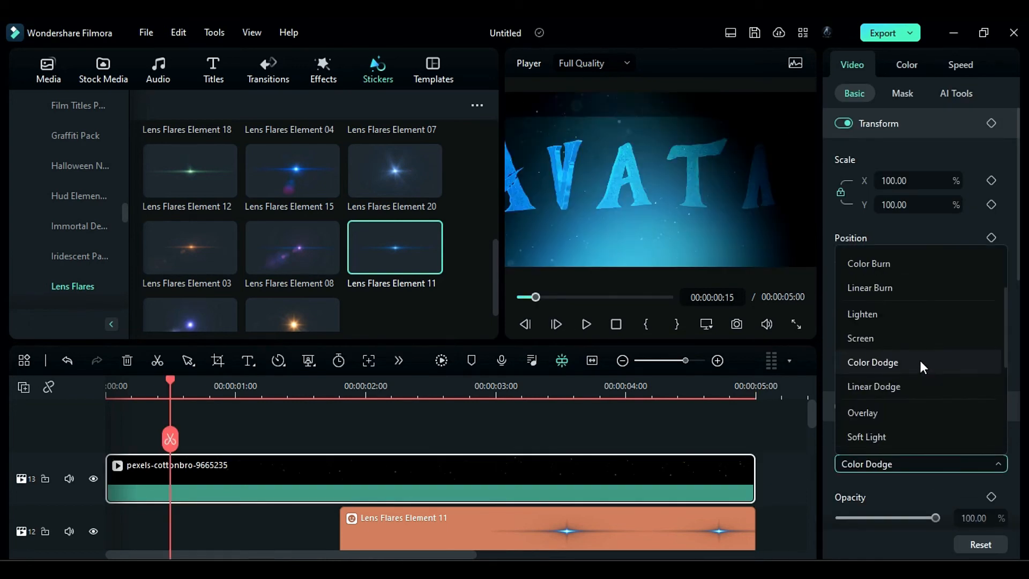
{"action": "left_click", "coordinate": [919, 360]}
{"action": "left_click", "coordinate": [890, 204]}
{"action": "type", "text": "1"}
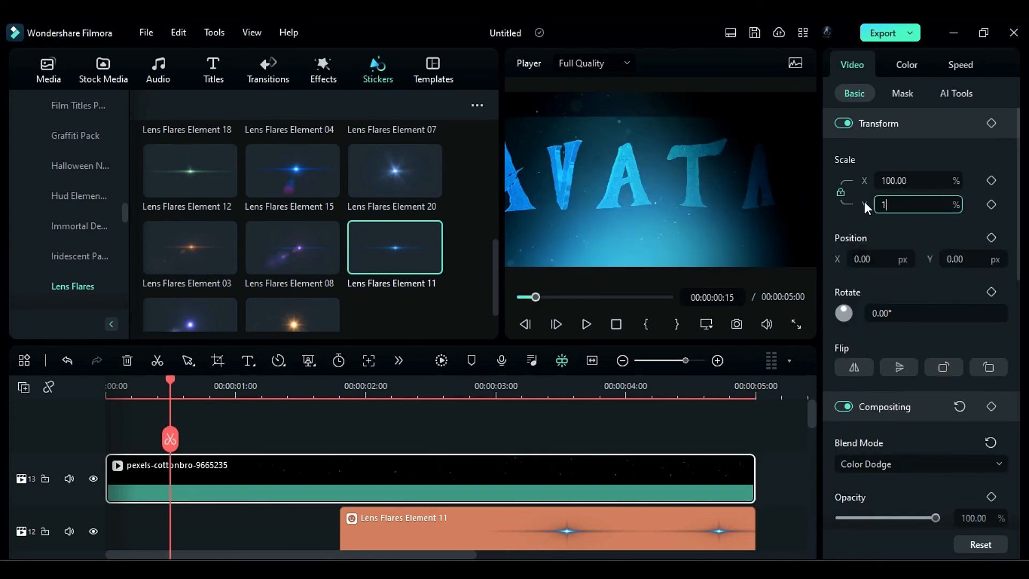
{"action": "type", "text": "48"}
{"action": "key", "text": "Return"}
- Add the favorite effect Cinema 21:9 above the particle clip, spanning the whole title sequence
{"action": "left_click", "coordinate": [323, 70]}
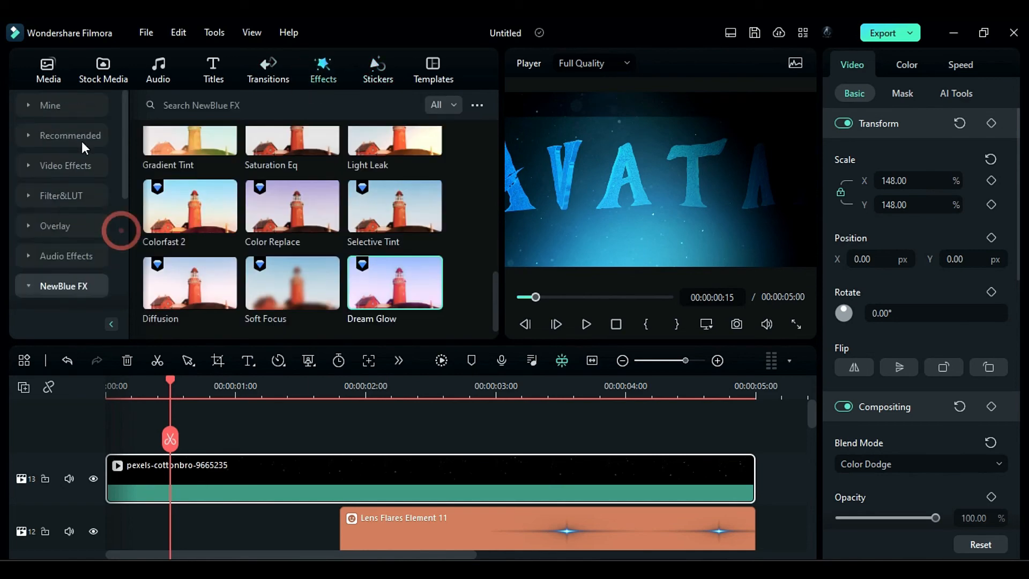
{"action": "left_click", "coordinate": [50, 105]}
{"action": "left_click", "coordinate": [74, 165]}
{"action": "left_click", "coordinate": [493, 128]}
{"action": "left_click", "coordinate": [69, 135]}
{"action": "left_click_drag", "start_coordinate": [190, 180], "coordinate": [118, 453]}
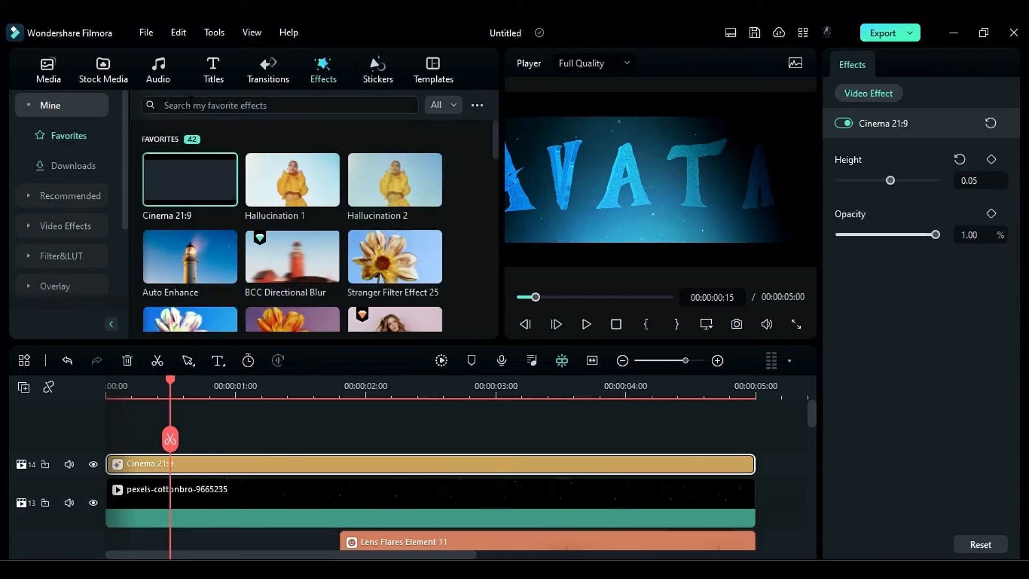
- Add the S-Log 03 effect above Cinema 21:9 for the full duration and set its opacity to 52%
{"action": "scroll", "coordinate": [300, 180], "scroll_direction": "down", "scroll_amount": 10}
{"action": "left_click_drag", "start_coordinate": [293, 152], "coordinate": [246, 460]}
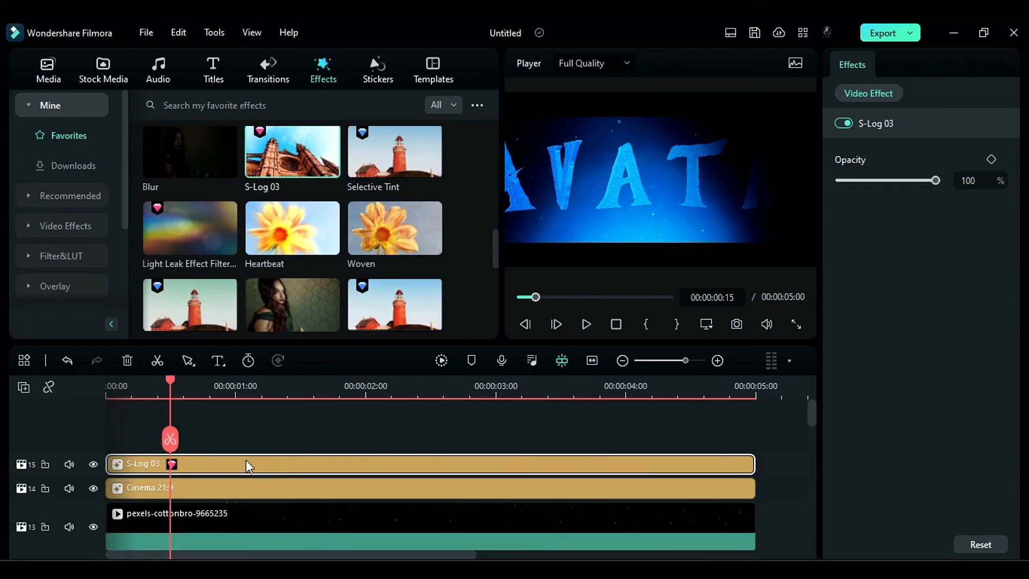
{"action": "left_click_drag", "start_coordinate": [935, 180], "coordinate": [891, 181]}
- Add the Sharpen effect on the topmost track for the full duration and set its strength to 55
{"action": "scroll", "coordinate": [466, 252], "scroll_direction": "down", "scroll_amount": 6}
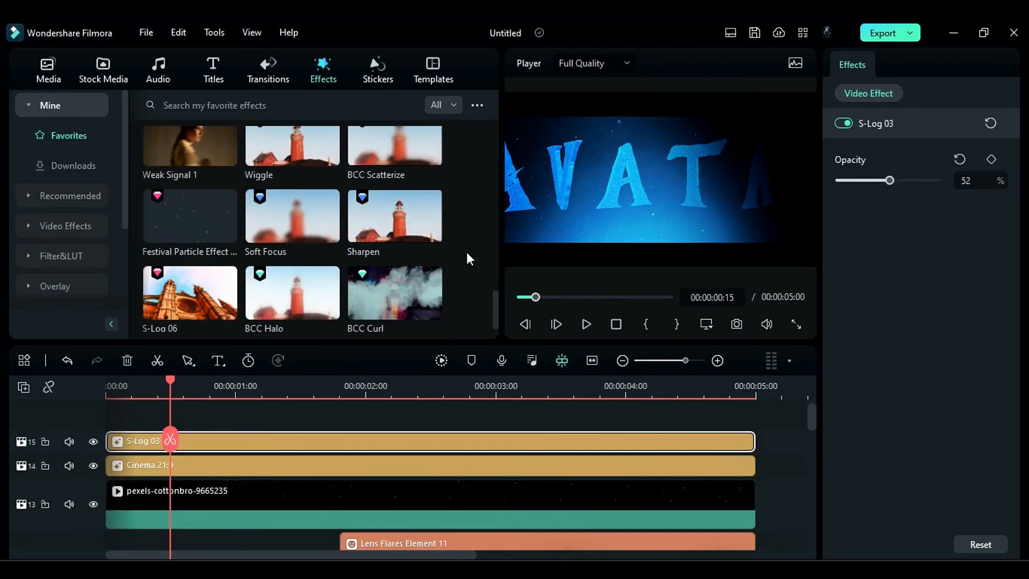
{"action": "left_click_drag", "start_coordinate": [395, 216], "coordinate": [265, 467]}
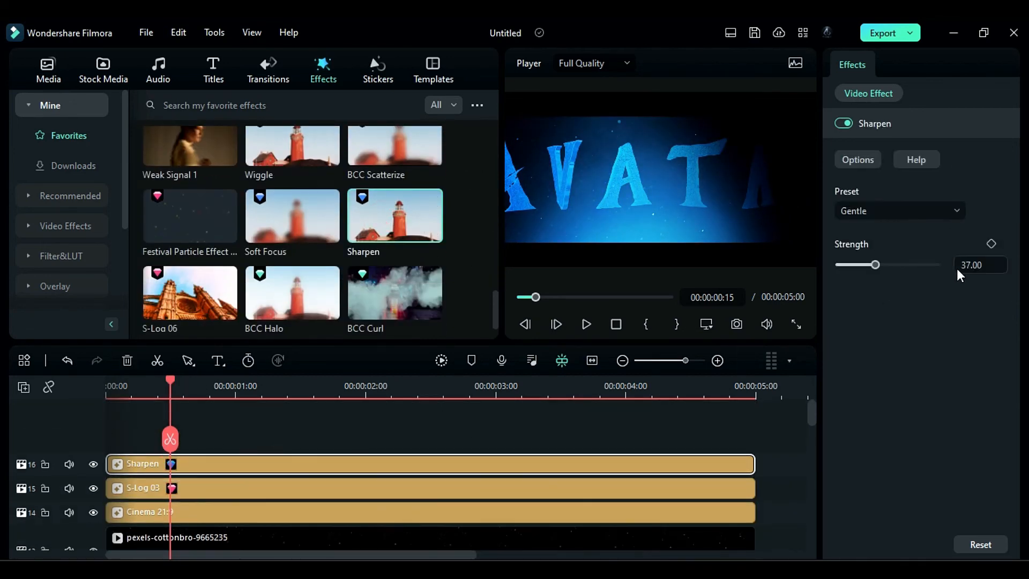
{"action": "type", "text": "55"}
{"action": "key", "text": "Return"}
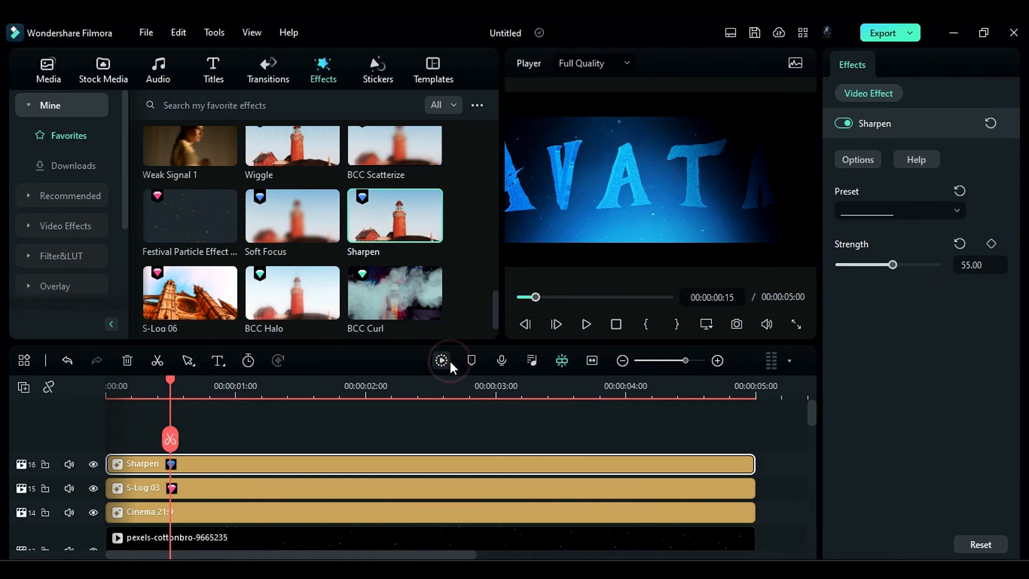
- Render a preview of the timeline and play the finished title to check it
{"action": "left_click", "coordinate": [442, 360]}
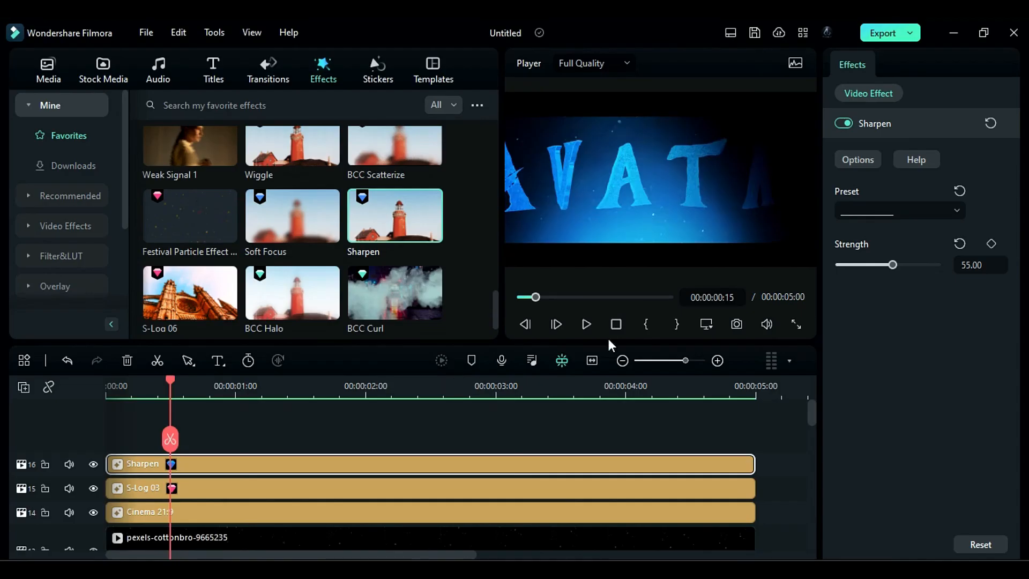
{"action": "left_click", "coordinate": [586, 324]}
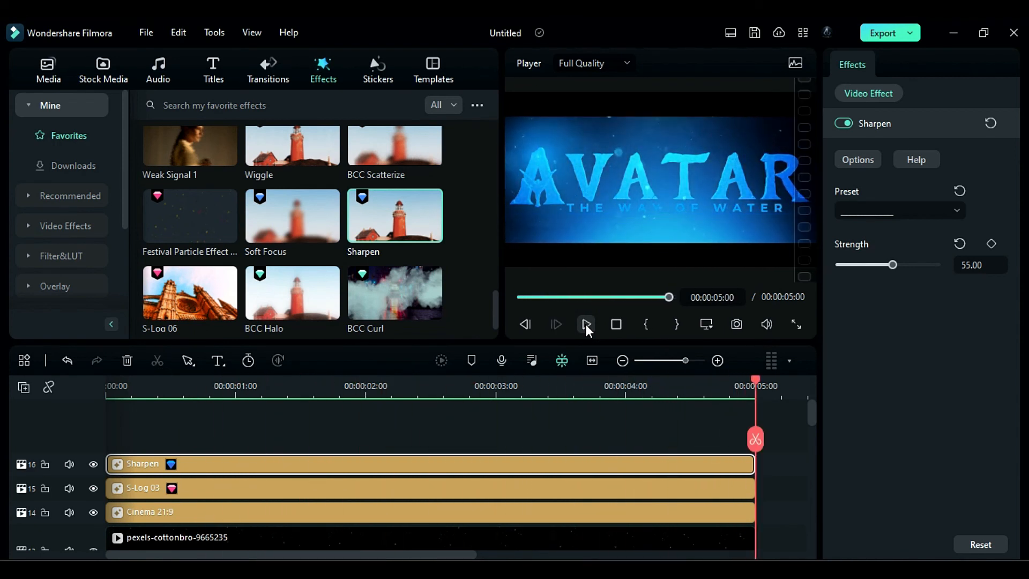
- Set the Y position of Sample Color Solid 18 to -1322 px and render the preview again
{"action": "scroll", "coordinate": [462, 481], "scroll_direction": "down", "scroll_amount": 5}
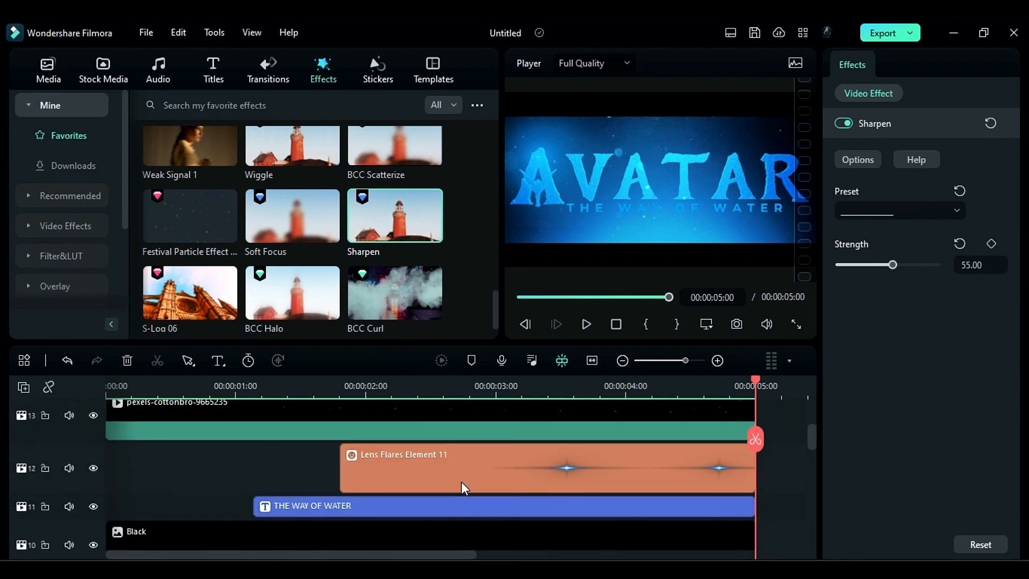
{"action": "scroll", "coordinate": [462, 482], "scroll_direction": "down", "scroll_amount": 1}
{"action": "left_click", "coordinate": [478, 507]}
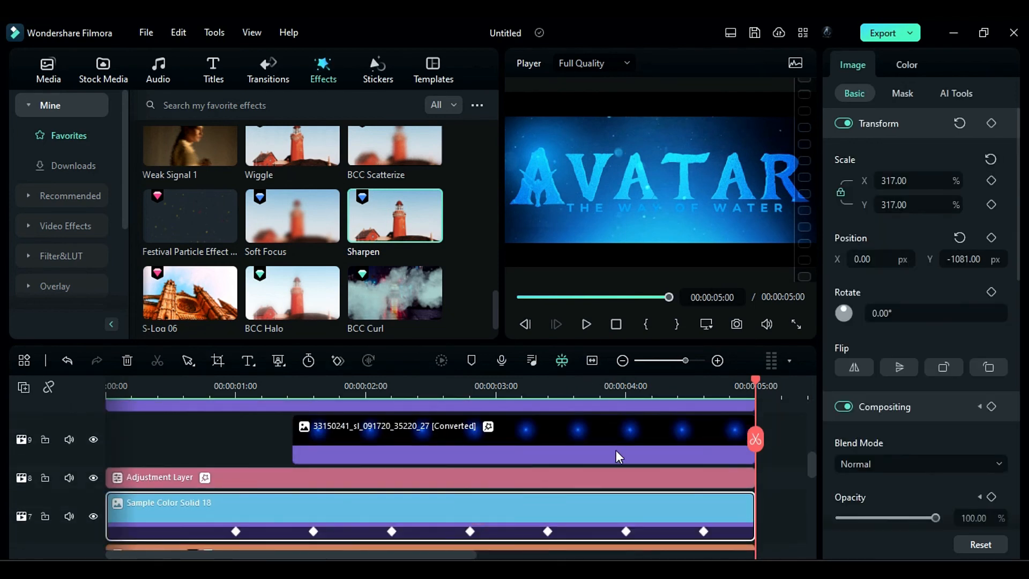
{"action": "left_click", "coordinate": [443, 359]}
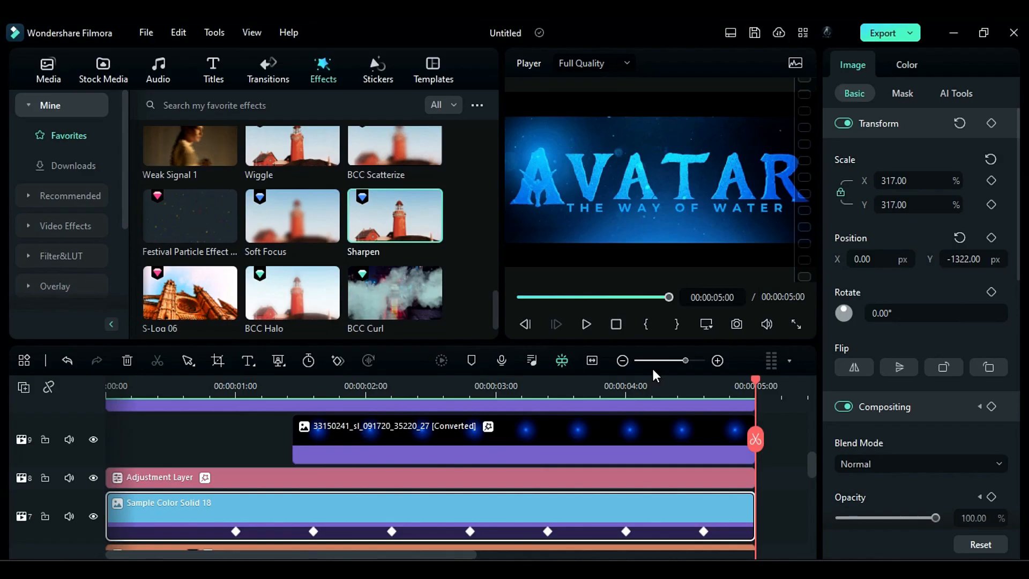
- Play the re-rendered title animation to check the result
{"action": "left_click", "coordinate": [588, 324]}
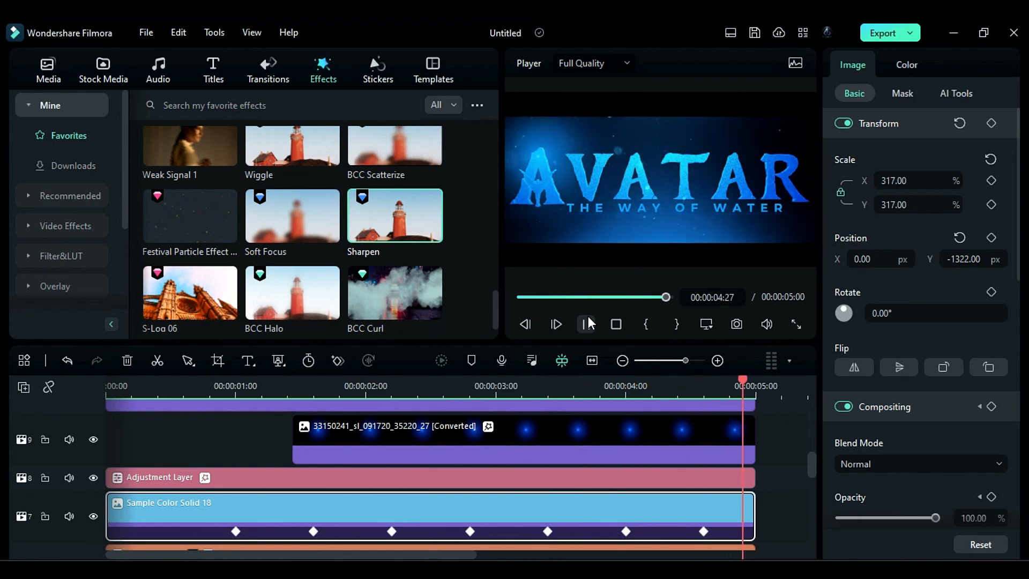
- Change the main 3D title text to "Filmora" and set its font size to 130
{"action": "scroll", "coordinate": [368, 455], "scroll_direction": "down", "scroll_amount": 5}
{"action": "left_click", "coordinate": [361, 487]}
{"action": "type", "text": "Filmora"}
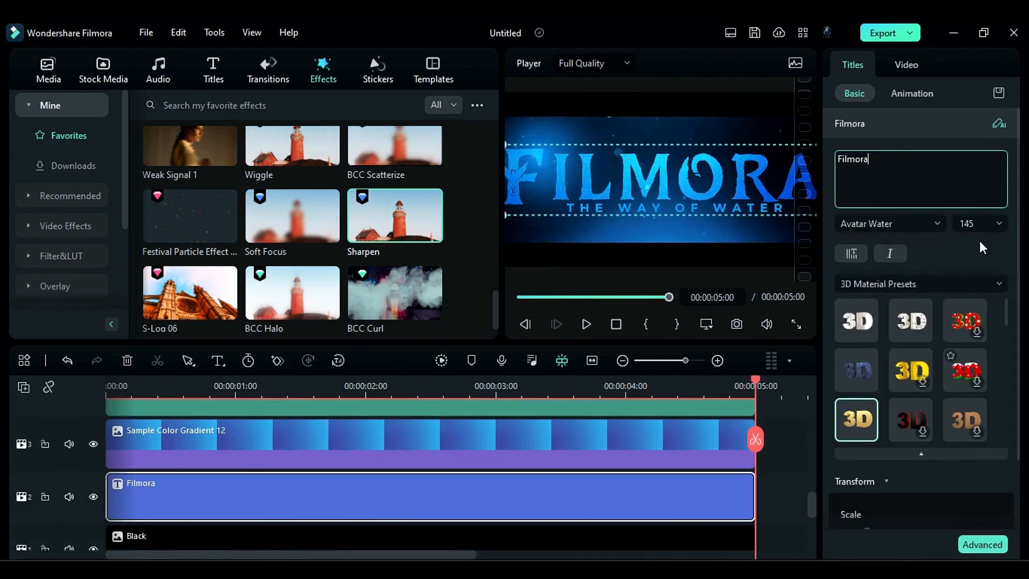
{"action": "double_click", "coordinate": [968, 224]}
{"action": "type", "text": "130"}
- Replace the subtitle text on track 11 with "BEST VIDEO EDITOR"
{"action": "left_click", "coordinate": [477, 460]}
{"action": "scroll", "coordinate": [475, 484], "scroll_direction": "up", "scroll_amount": 10}
{"action": "scroll", "coordinate": [475, 484], "scroll_direction": "down", "scroll_amount": 1}
{"action": "double_click", "coordinate": [475, 483]}
{"action": "left_click_drag", "start_coordinate": [922, 159], "coordinate": [831, 150]}
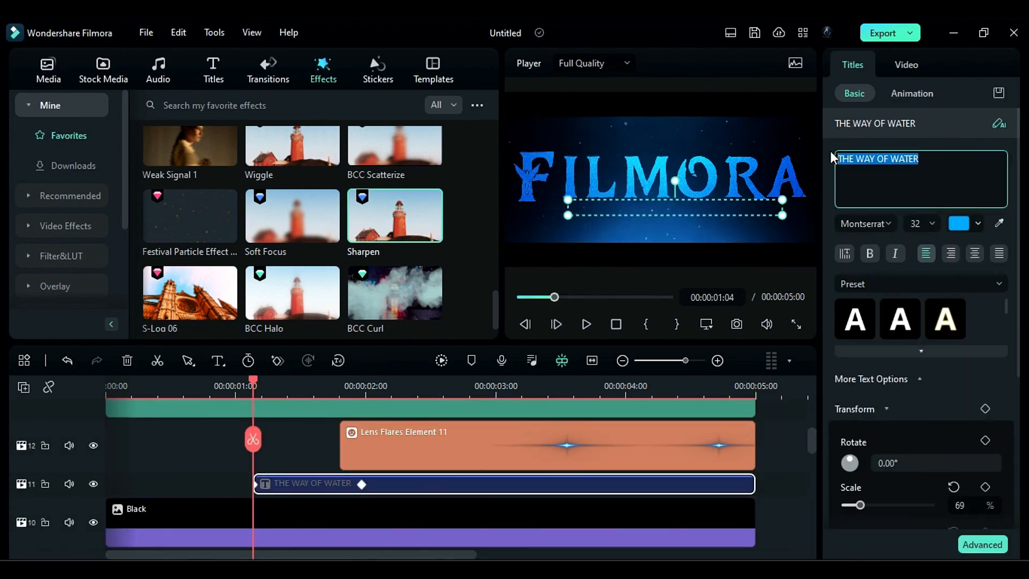
{"action": "type", "text": "BEST VIDEO EDITOR"}
- Render a preview of the timeline with the new texts and play it through
{"action": "left_click", "coordinate": [289, 446]}
{"action": "left_click", "coordinate": [447, 358]}
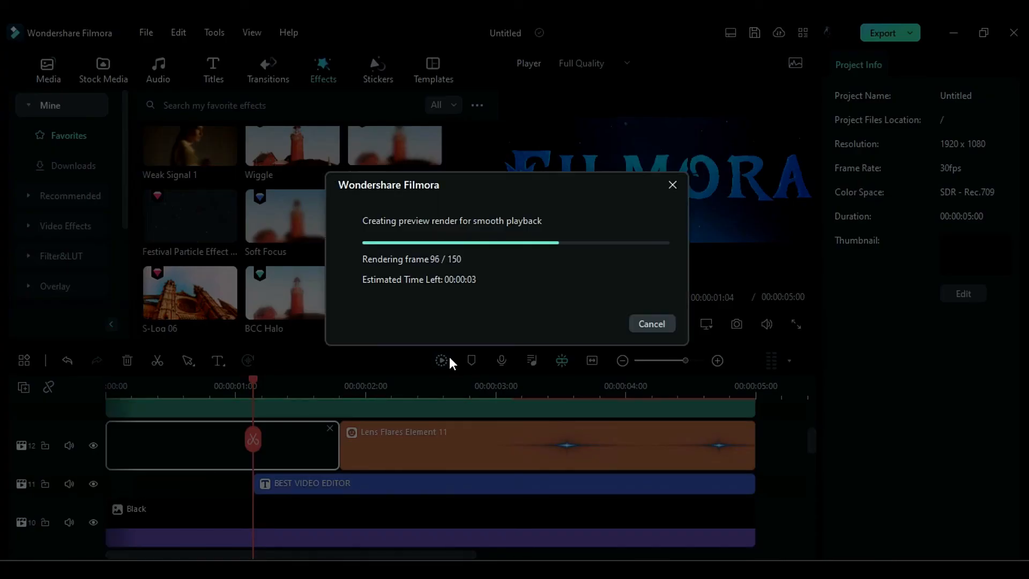
{"action": "left_click", "coordinate": [616, 324]}
{"action": "left_click", "coordinate": [586, 323]}
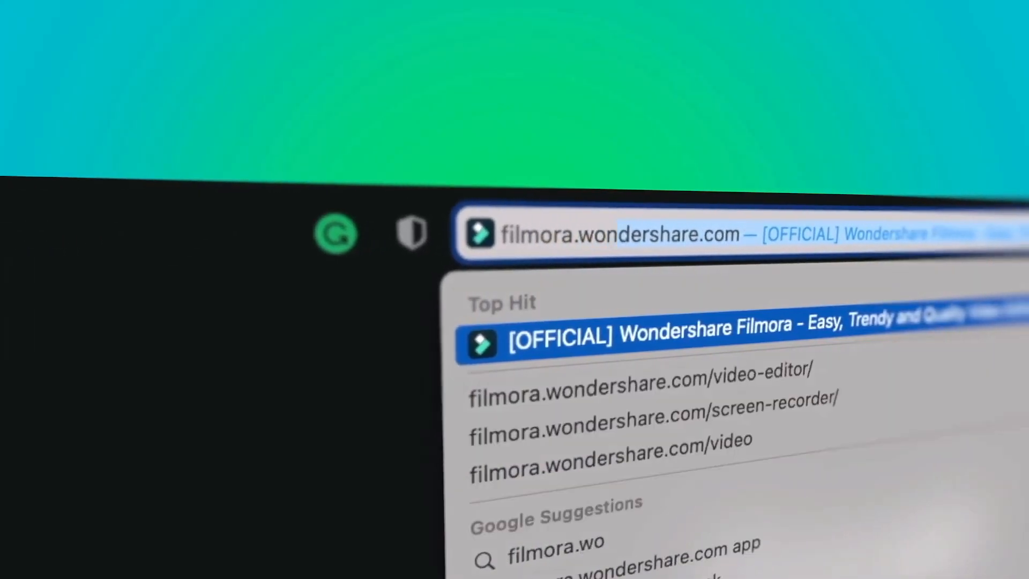
{"action": "type", "text": "dershare.com"}
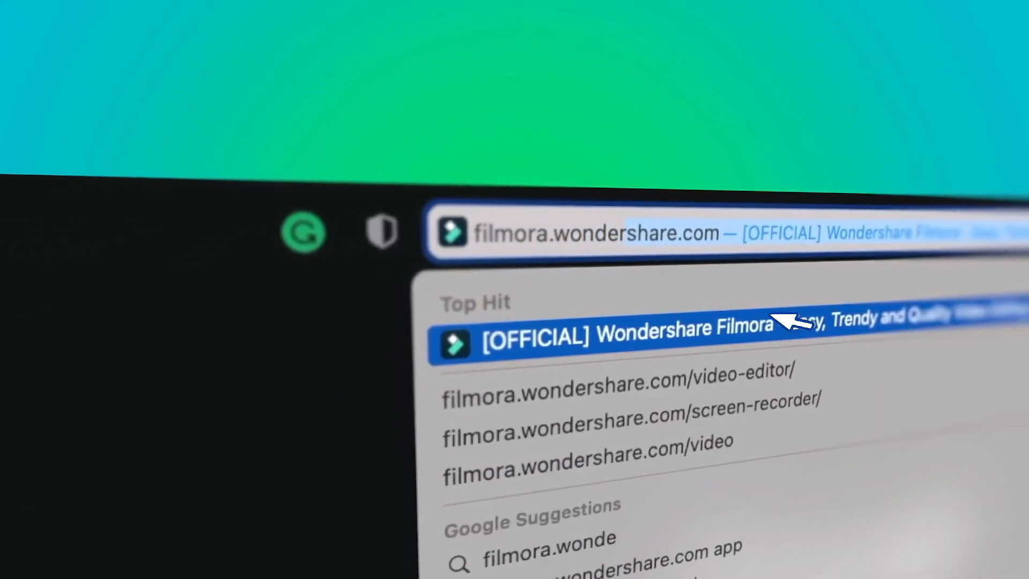